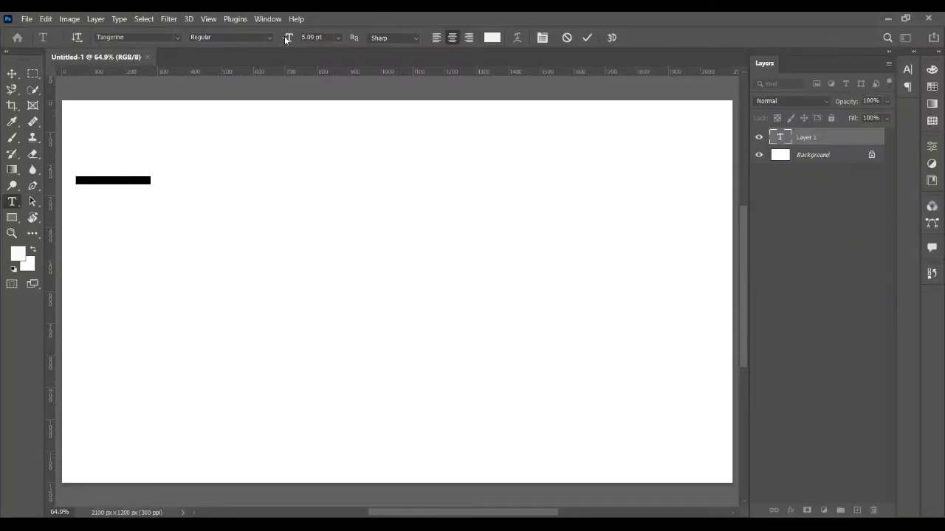
Step: Make the Jewellery Brand title black at 36 pt, then start a new text line below it
left_click(492, 37)
left_click(460, 239)
left_click_drag(460, 239, 460, 299)
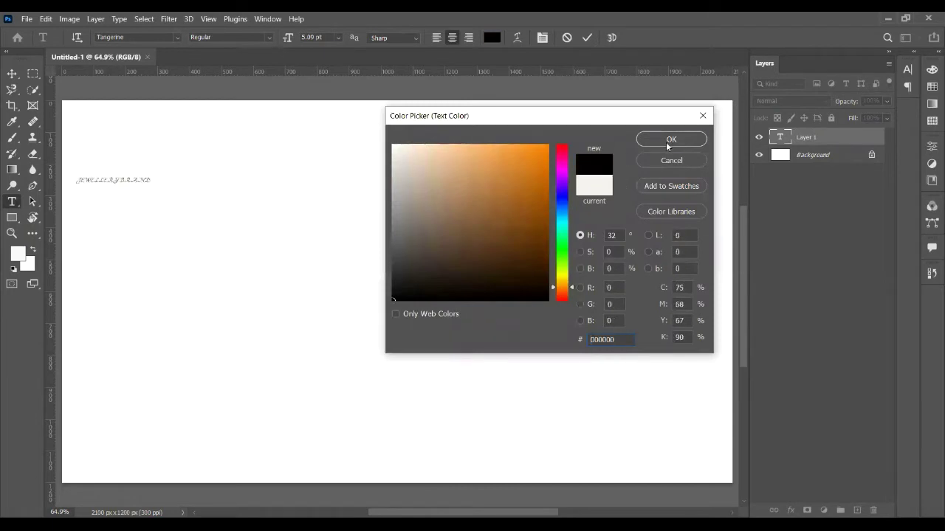
left_click(671, 139)
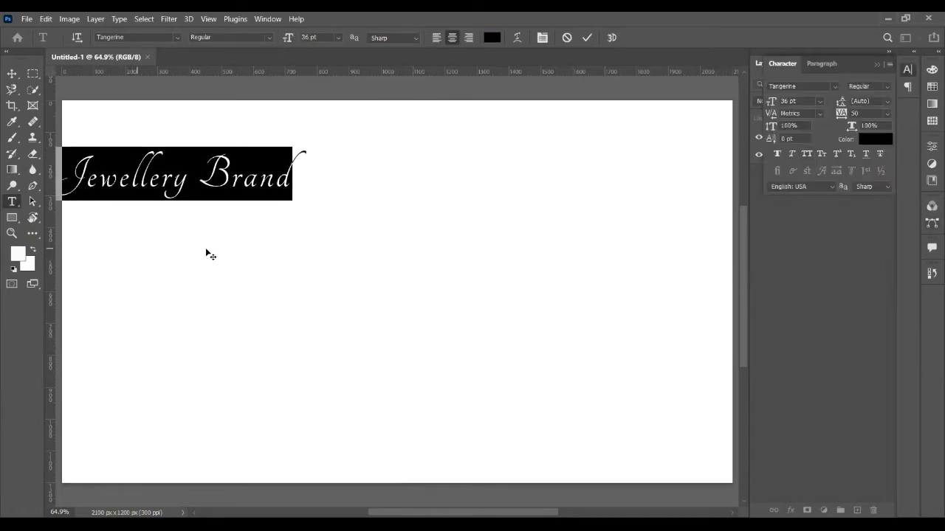
left_click(587, 37)
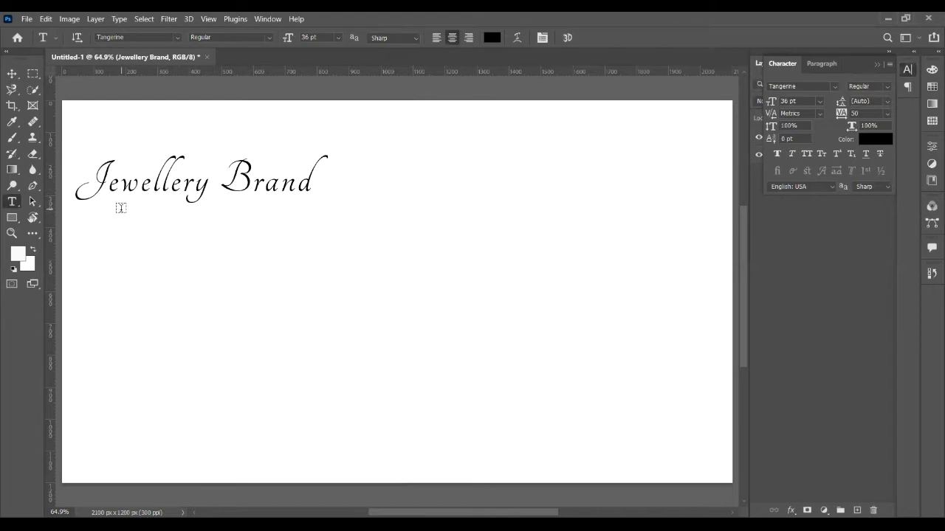
left_click(121, 208)
Step: Move the new placeholder text under the title and set its font to Ebrima
left_click_drag(163, 244, 251, 255)
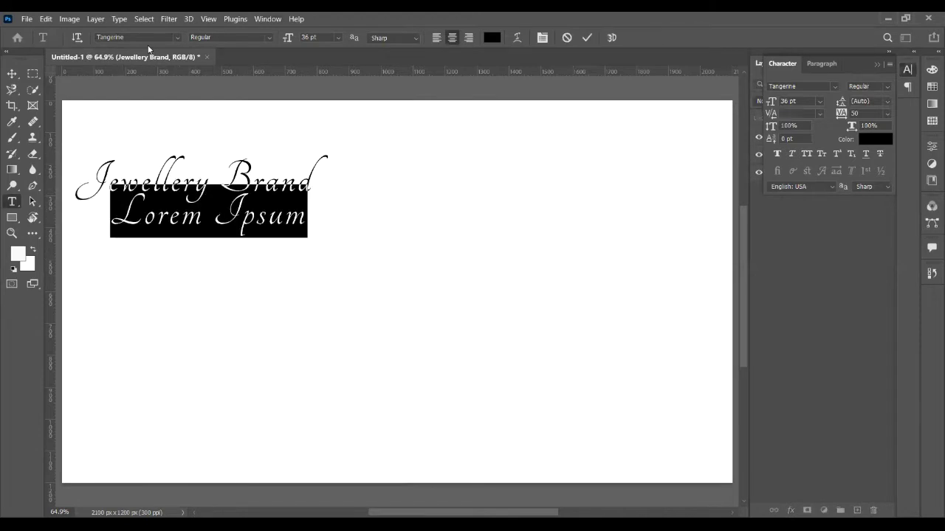
left_click(178, 38)
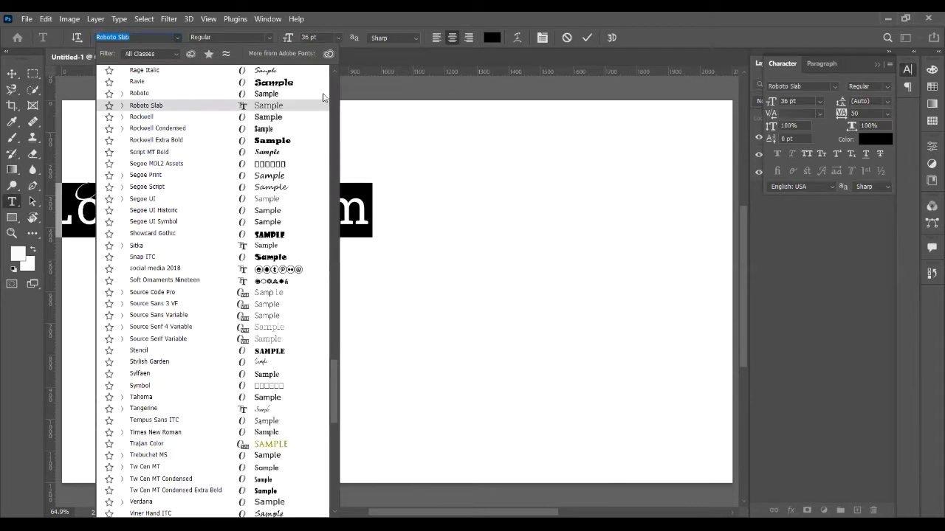
type("Ebrima")
left_click(284, 81)
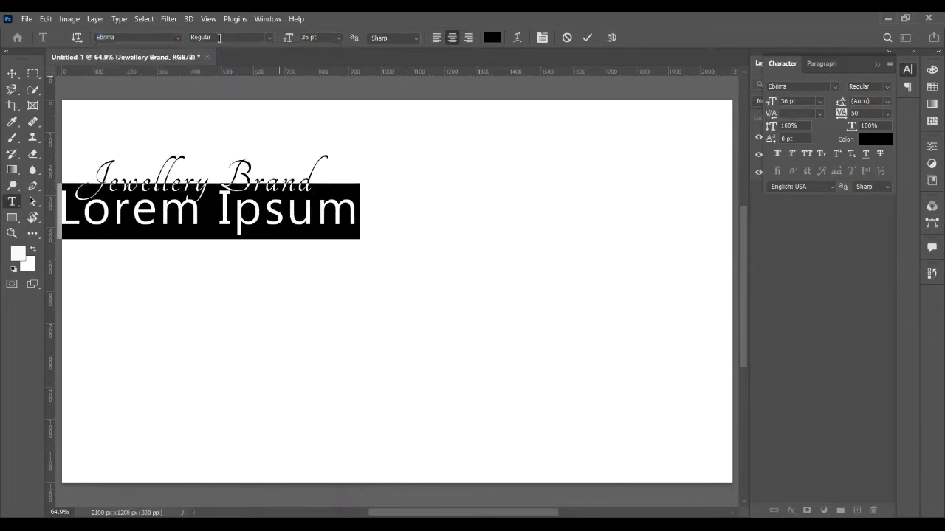
key("Tab")
type("12")
Step: Type 'Slogan Here' just under the title and start another text line at lower left
left_click_drag(210, 256, 256, 241)
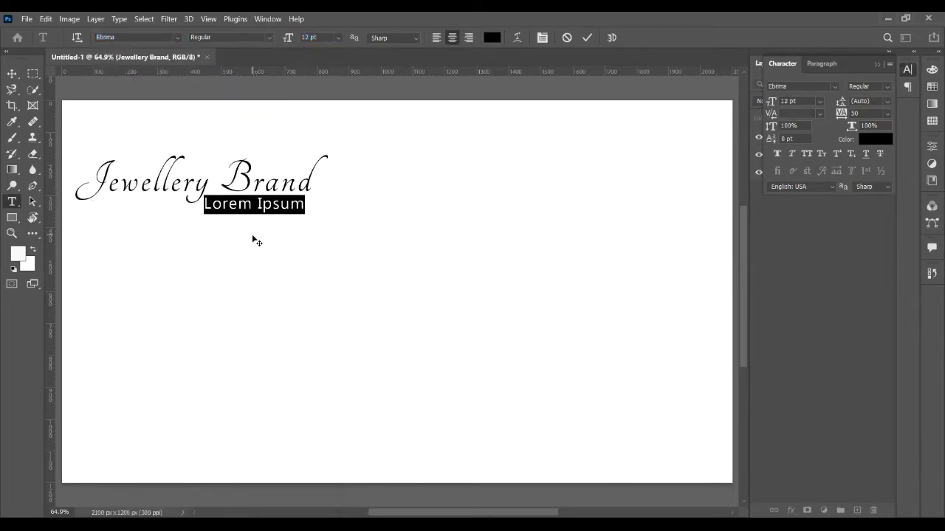
type("Slogan")
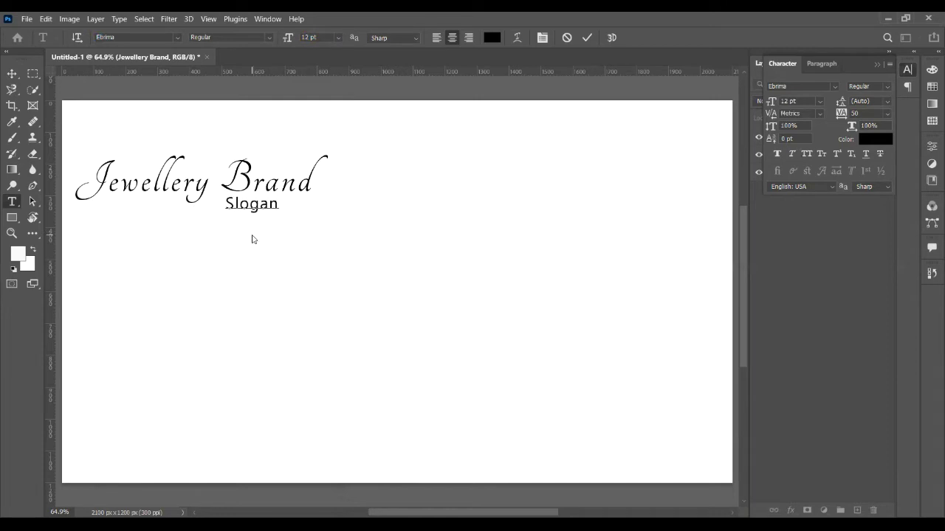
type(" Here")
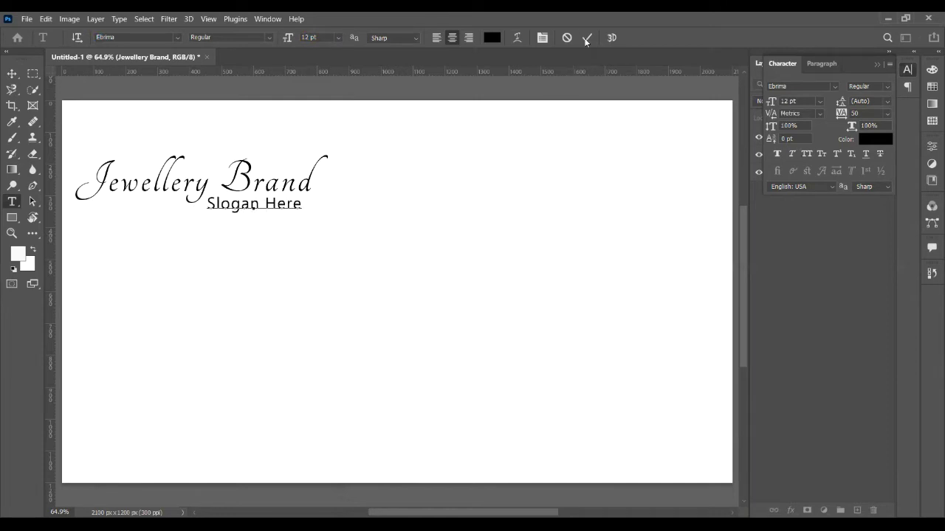
left_click(586, 37)
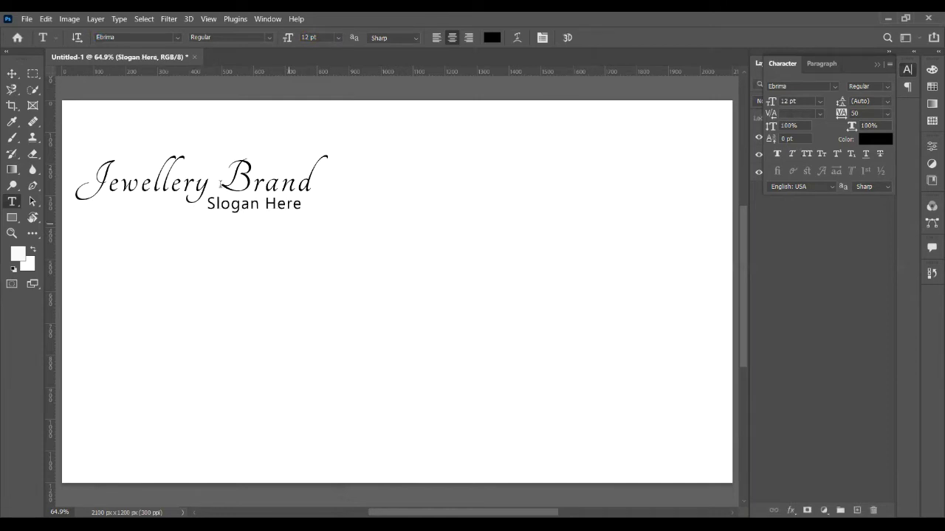
left_click(878, 65)
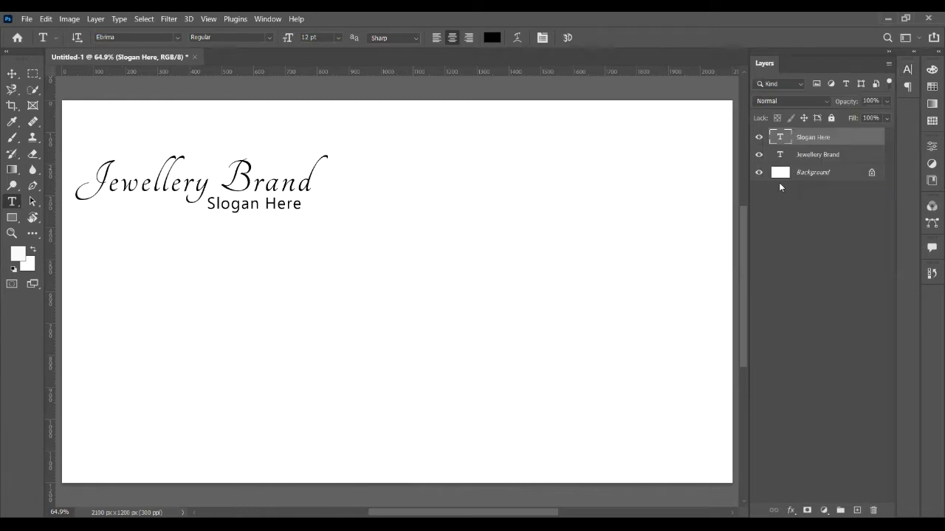
left_click(76, 333)
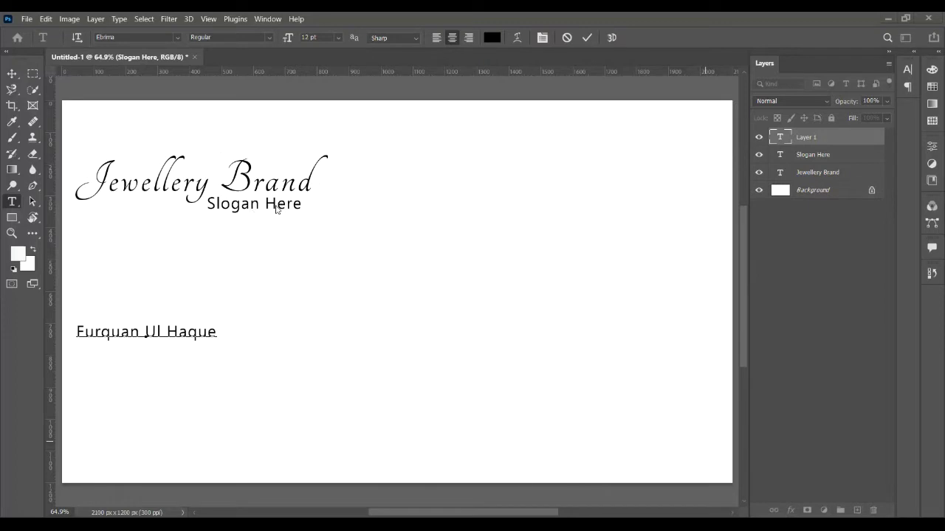
Step: Add the cardholder's name at lower left and retype the slogan as 'Best Accessories'
left_click(781, 159)
double_click(780, 156)
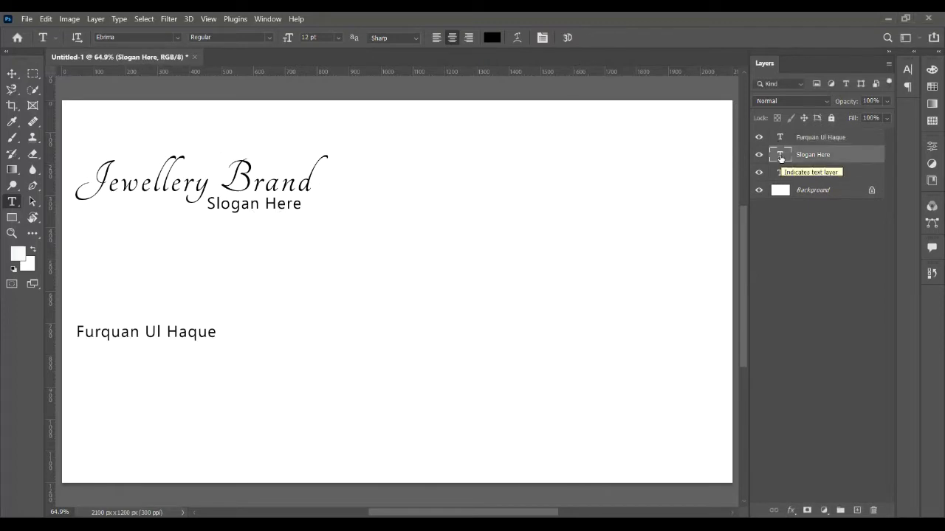
type("Best A")
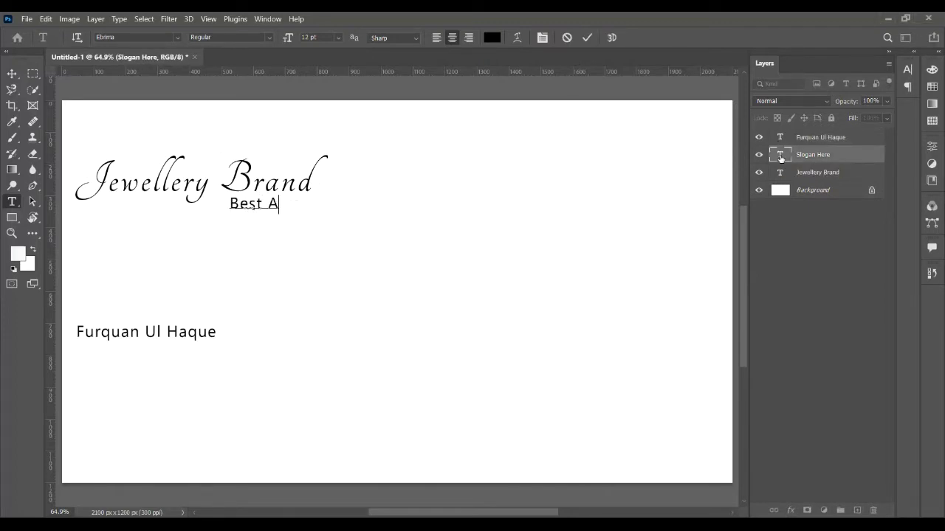
type("ccessories")
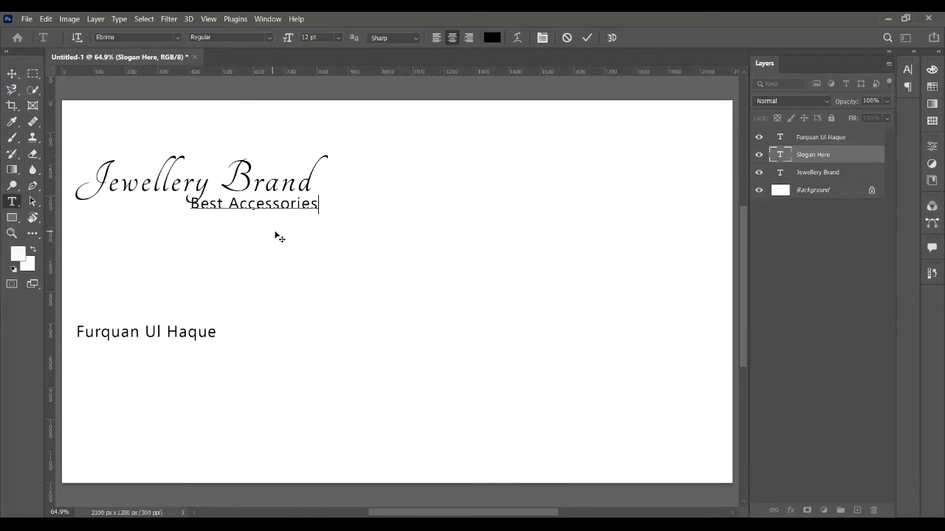
Step: Resize the Best Accessories slogan to 8 pt and select the name layer
key("ctrl+a")
left_click_drag(290, 41, 270, 221)
left_click(273, 229)
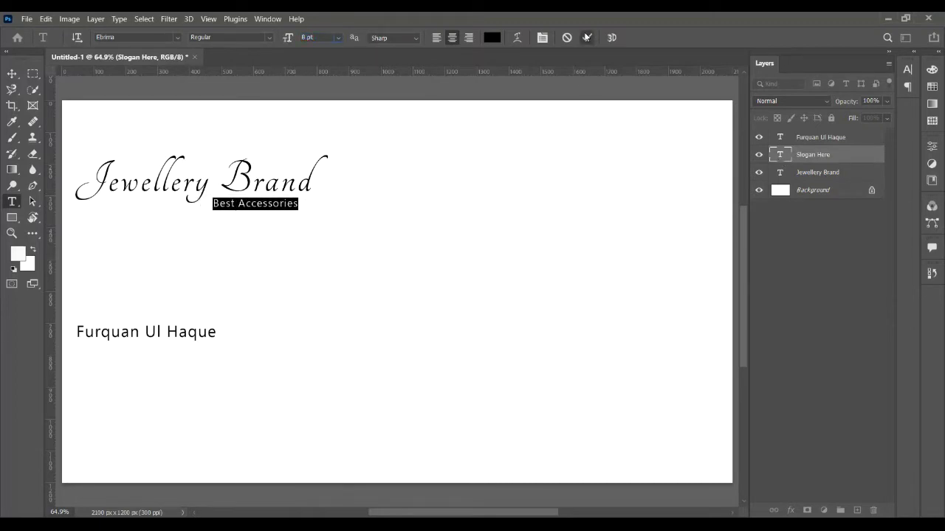
left_click(793, 139)
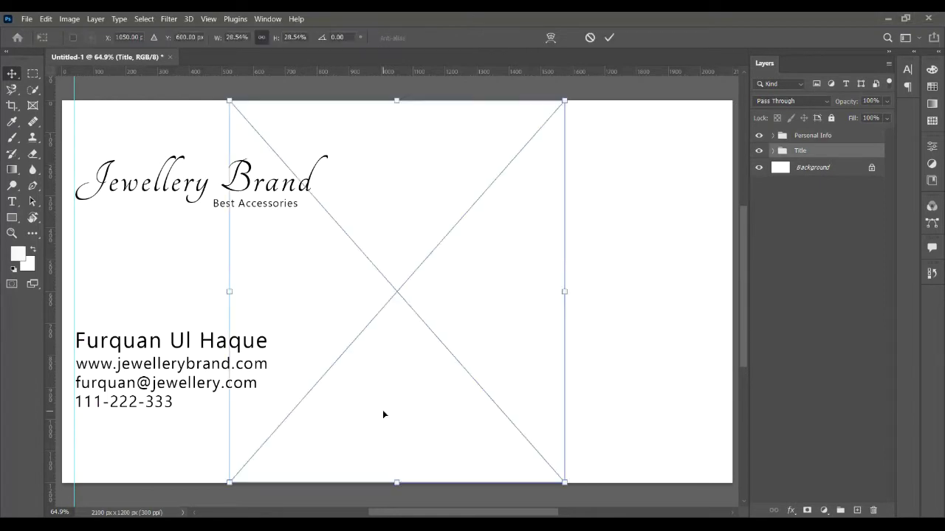
Step: Position and commit the two bangle photos on the card's right half
left_click_drag(318, 408, 505, 356)
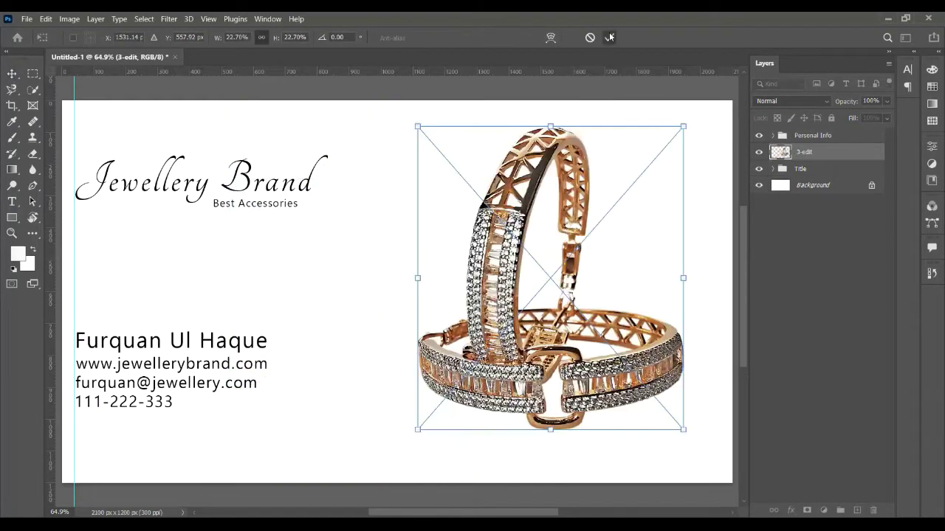
key("Return")
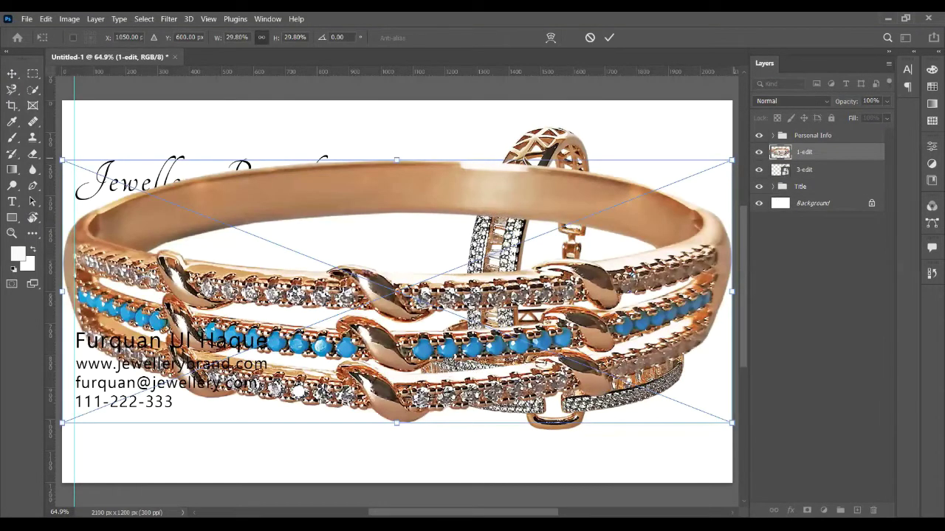
key("Return")
Step: Hide both bangle layers, move them above Personal Info, and show 3-edit again
left_click(759, 152)
left_click(759, 170)
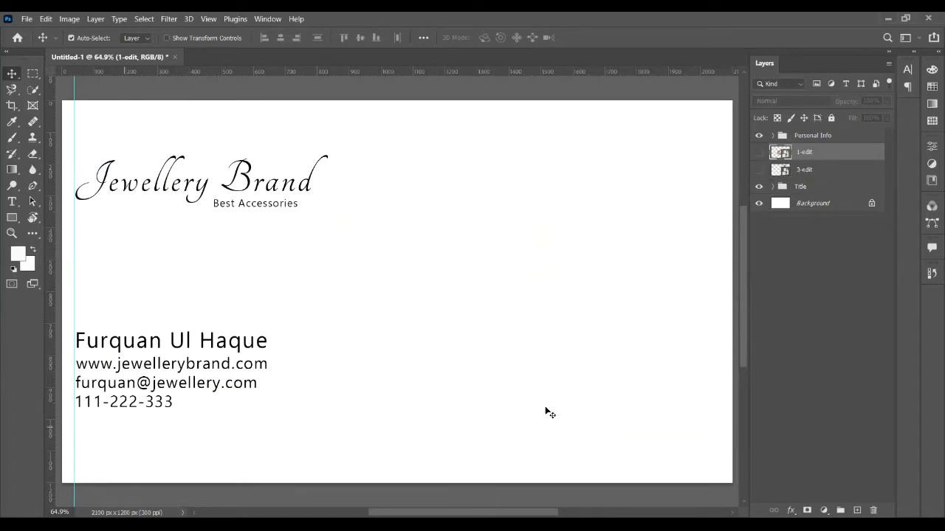
left_click(804, 173, "shift")
left_click_drag(803, 155, 825, 129)
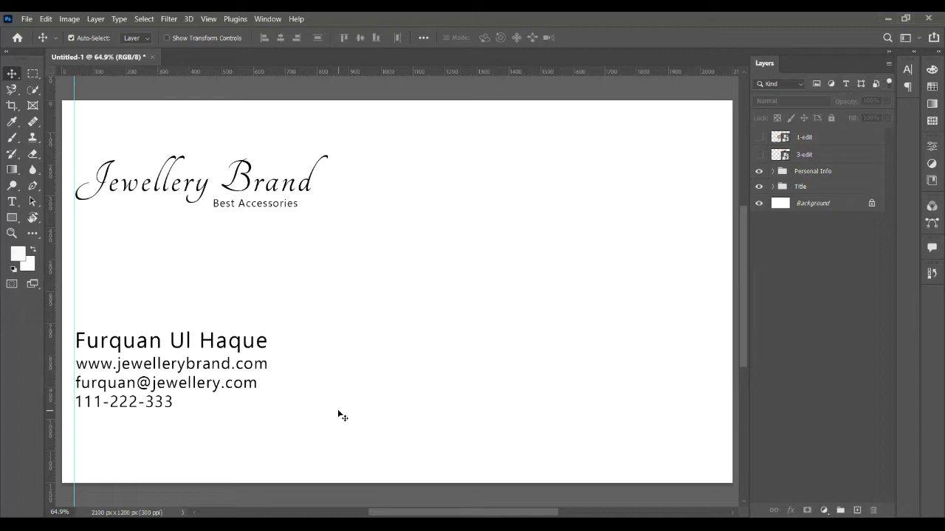
left_click(757, 156)
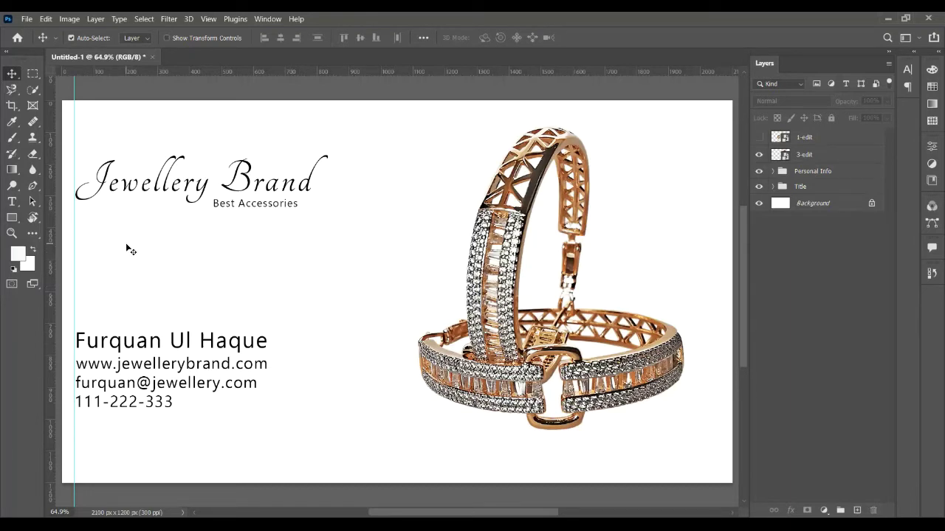
left_click(12, 218)
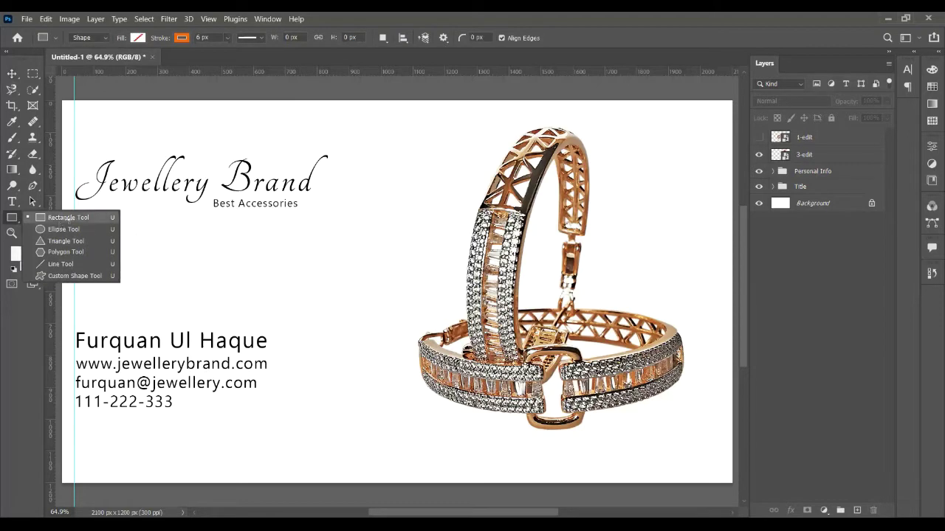
Step: Draw Rectangle 1 across the card's lower part beneath the text, filled light pink
left_click(50, 224)
left_click_drag(730, 481, 62, 210)
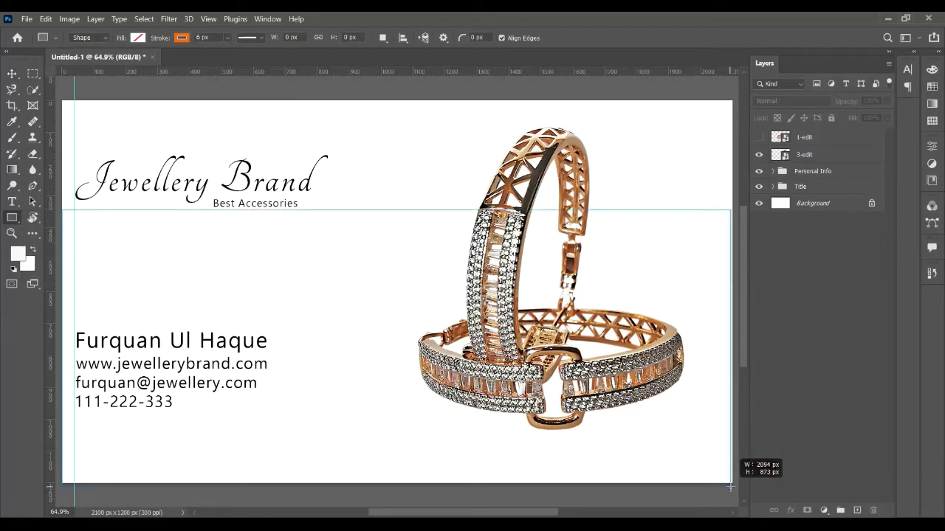
left_click(137, 38)
left_click(214, 60)
left_click(670, 139)
left_click(777, 142)
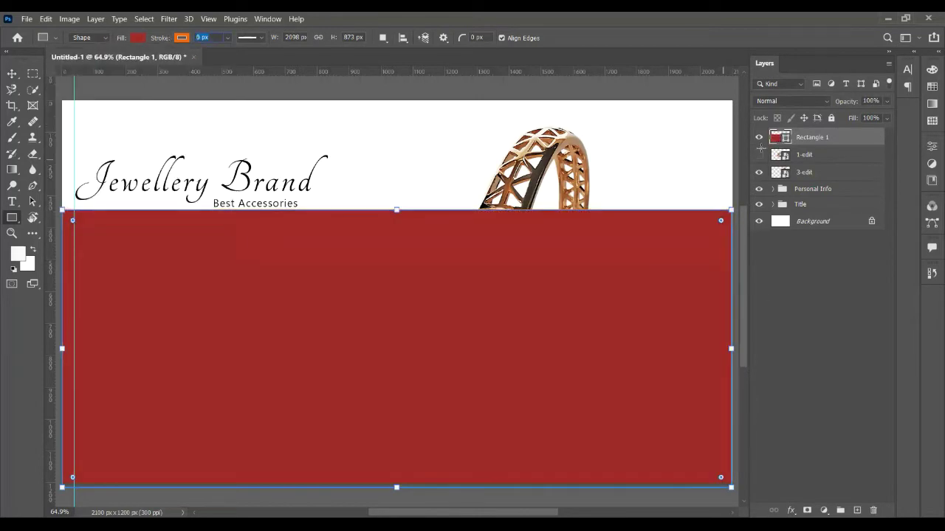
left_click_drag(777, 141, 781, 211)
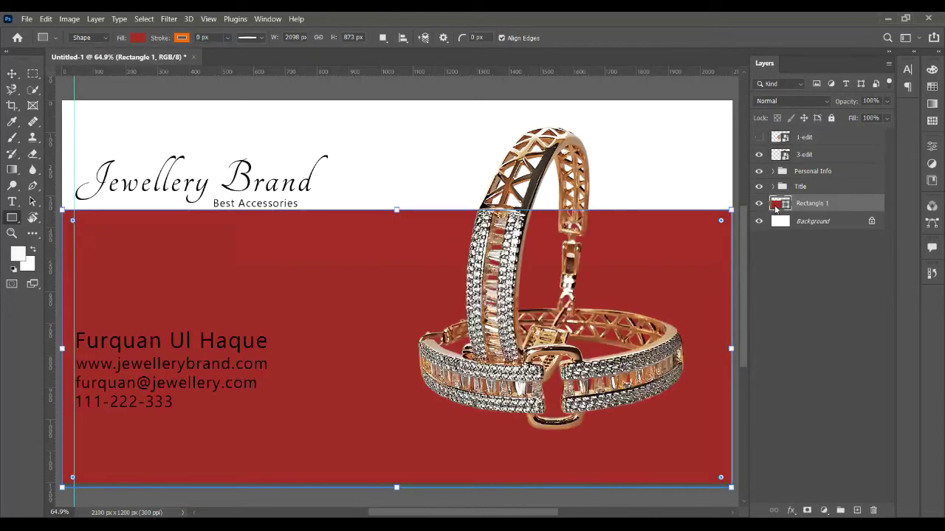
double_click(774, 204)
left_click_drag(480, 60, 820, 107)
mouse_move(782, 177)
left_mouse_down()
mouse_move(749, 134)
mouse_move(645, 124)
left_mouse_up()
left_click(874, 140)
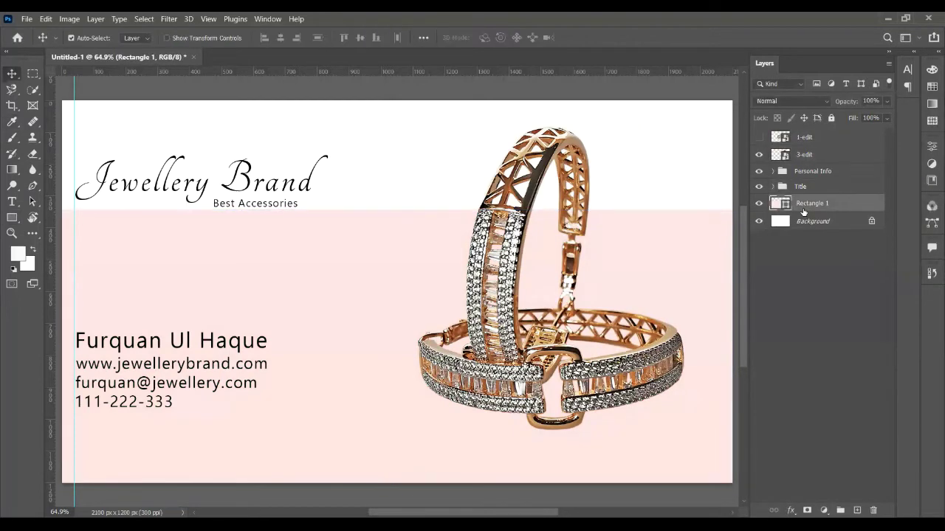
Step: Nudge the phone, e-mail and website lines down slightly
key("ctrl+minus")
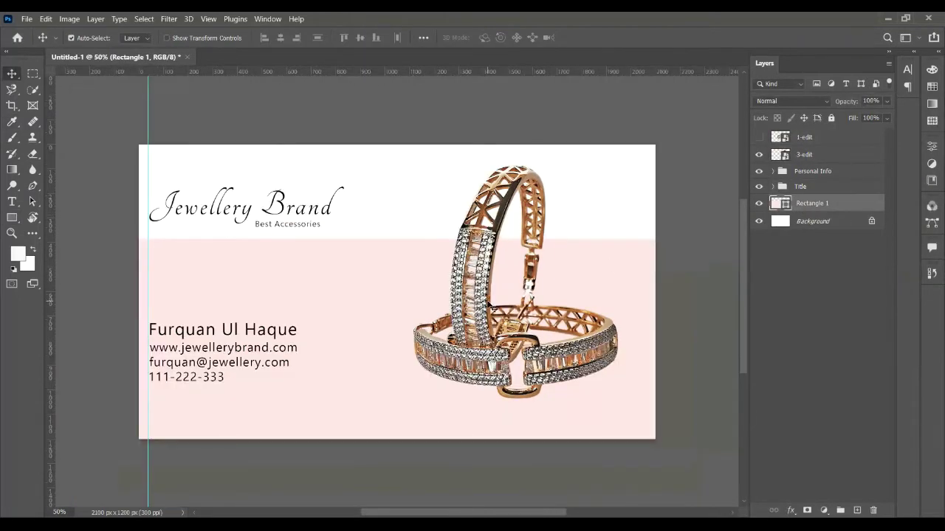
left_click(772, 186)
left_click(773, 171)
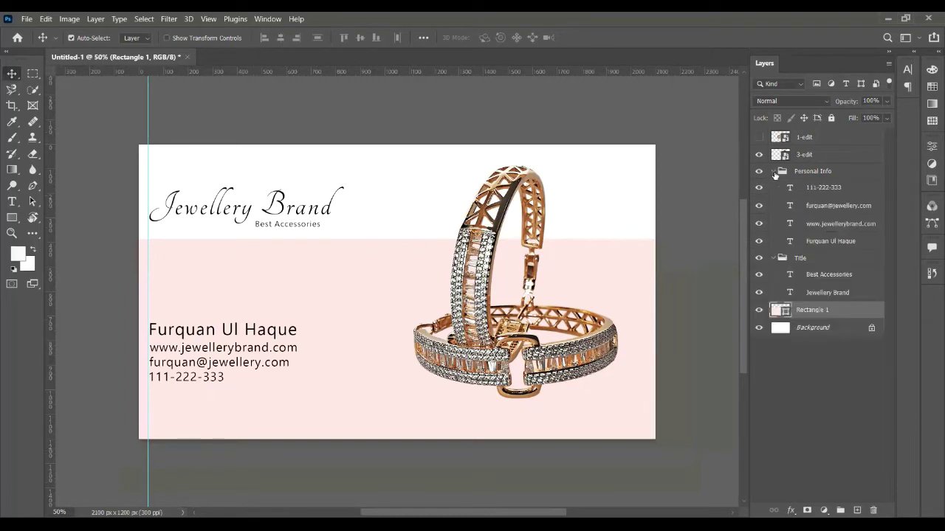
left_click(813, 223)
left_click(818, 189, "shift")
key("shift+Down")
key("shift+Down")
key("shift+Down")
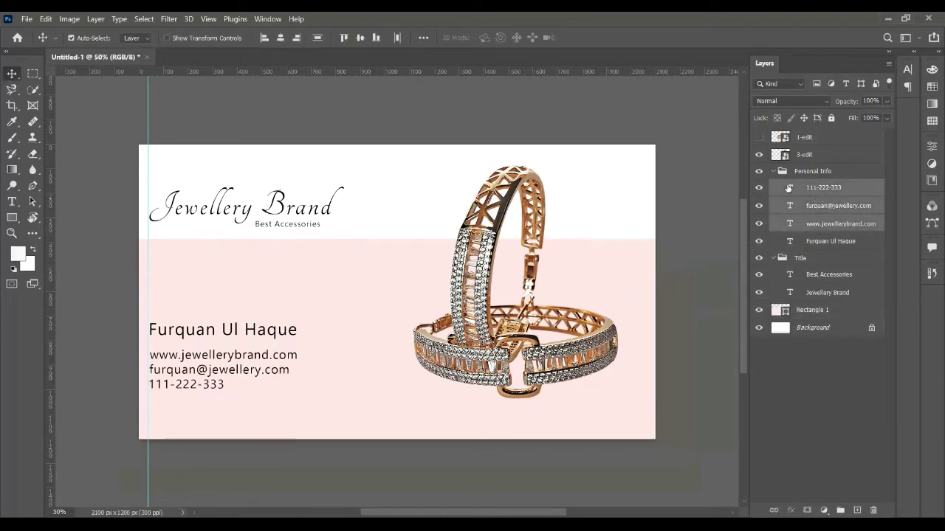
Step: Shift the Title and Personal Info groups right and remove the vertical guide
left_click(773, 171)
left_click(773, 186)
key("shift+Right")
key("shift+Right")
key("shift+Right")
left_click_drag(147, 155, 13, 222)
left_click(12, 219)
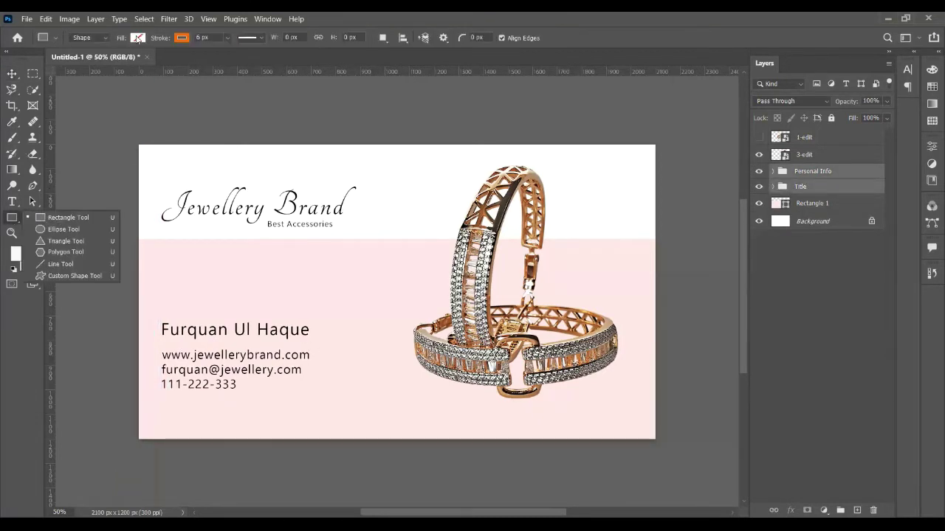
Step: Draw Rectangle 2, an unfilled 6 px frame inside the card edges, and show 1-edit
left_click(181, 38)
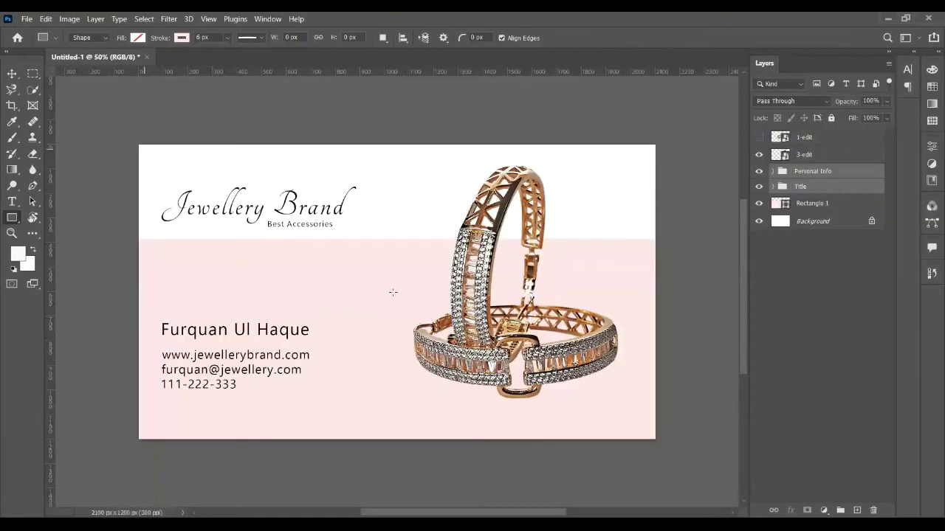
left_click_drag(144, 149, 649, 431)
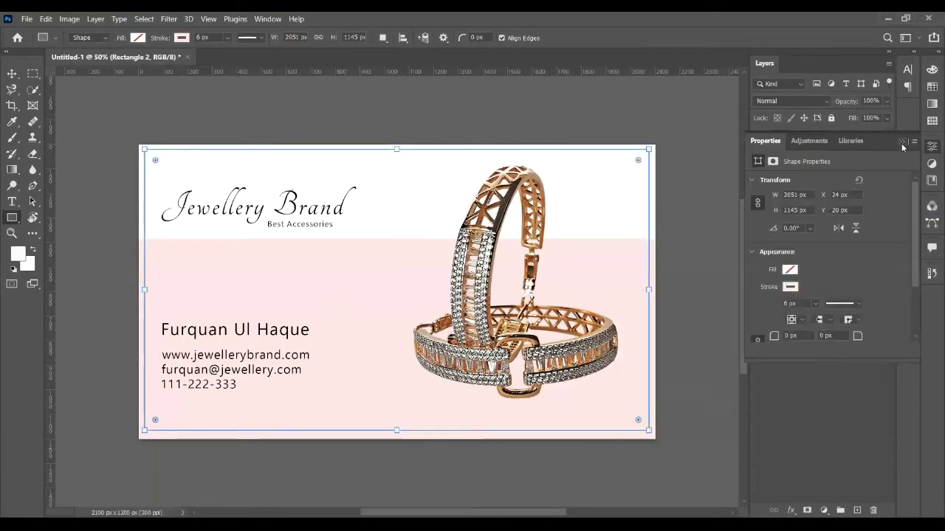
key("ctrl+0")
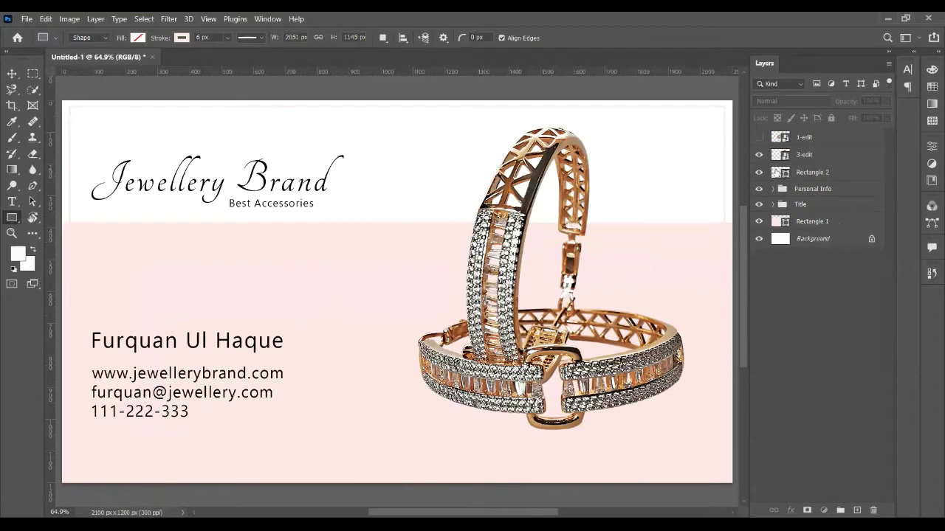
left_click(776, 173)
left_click(813, 377)
left_click(759, 137)
Step: Hide 3-edit and rotate the turquoise bangle diagonally across the card
left_click(759, 155)
left_click(812, 138)
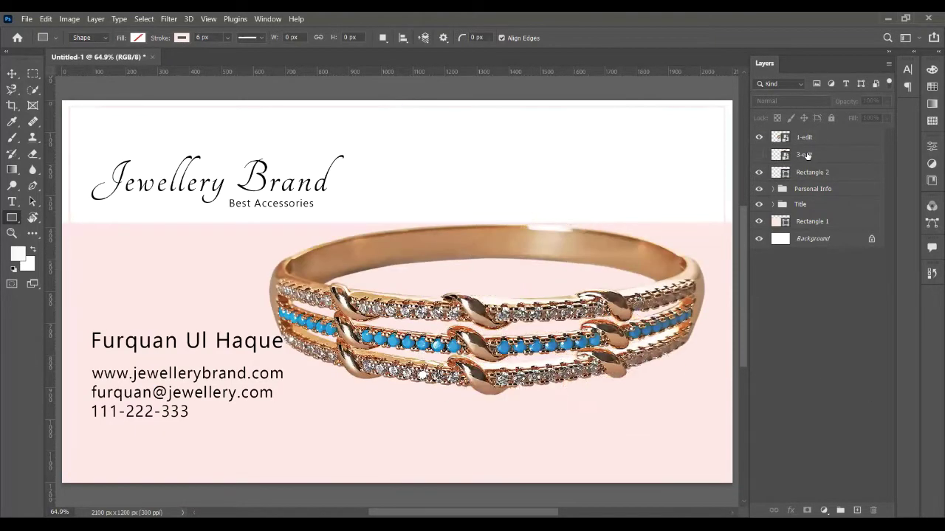
key("ctrl+t")
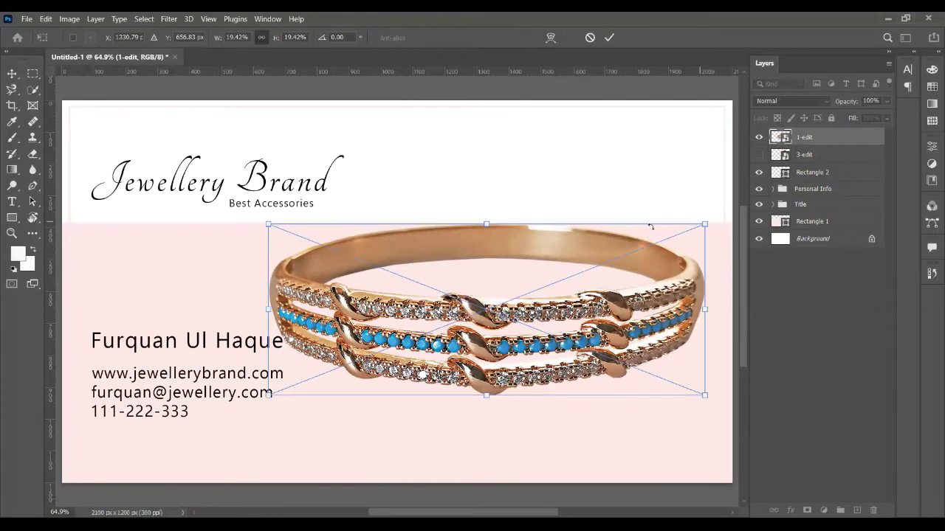
left_click_drag(651, 227, 590, 324)
left_click(609, 37)
Step: Give the turquoise bangle a soft drop shadow with shorter distance and adjusted size
left_click(791, 510)
left_click(815, 458)
left_click_drag(617, 122, 891, 236)
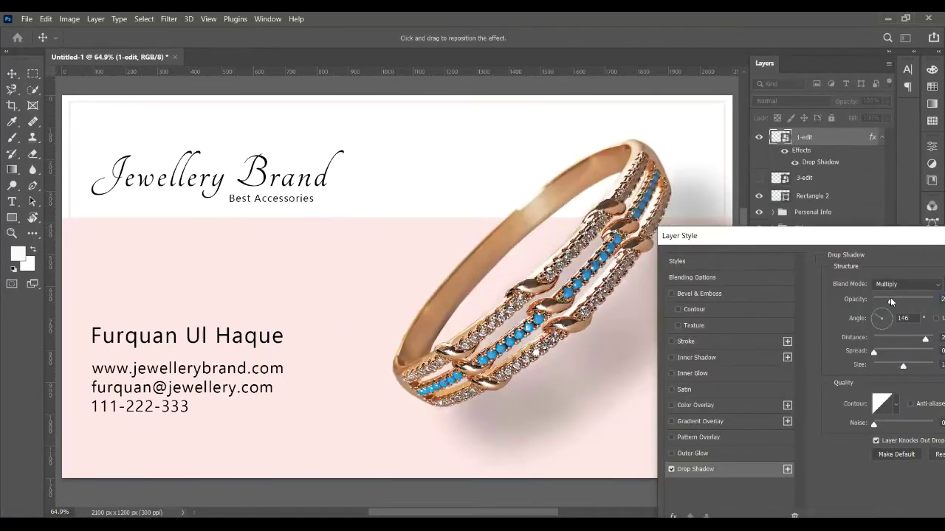
left_click_drag(925, 340, 887, 339)
left_click_drag(847, 236, 527, 296)
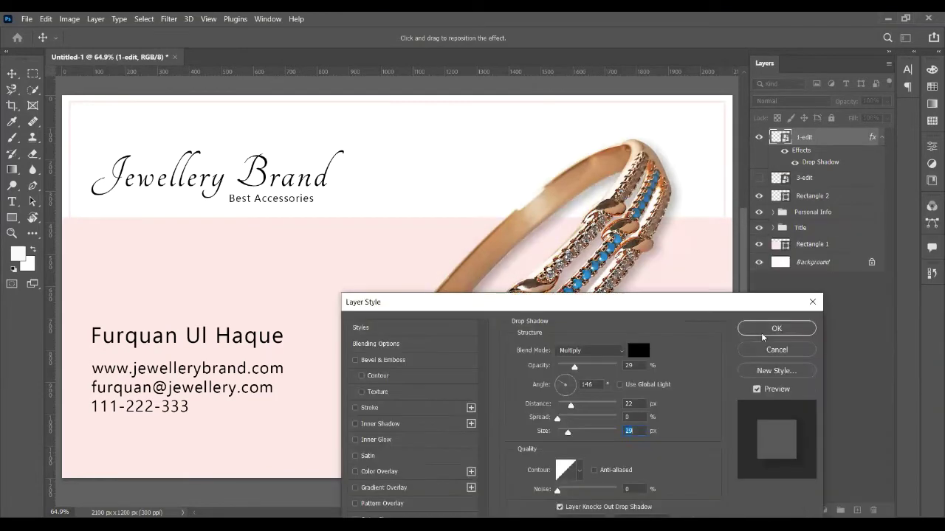
left_click(776, 328)
left_click_drag(611, 280, 628, 283)
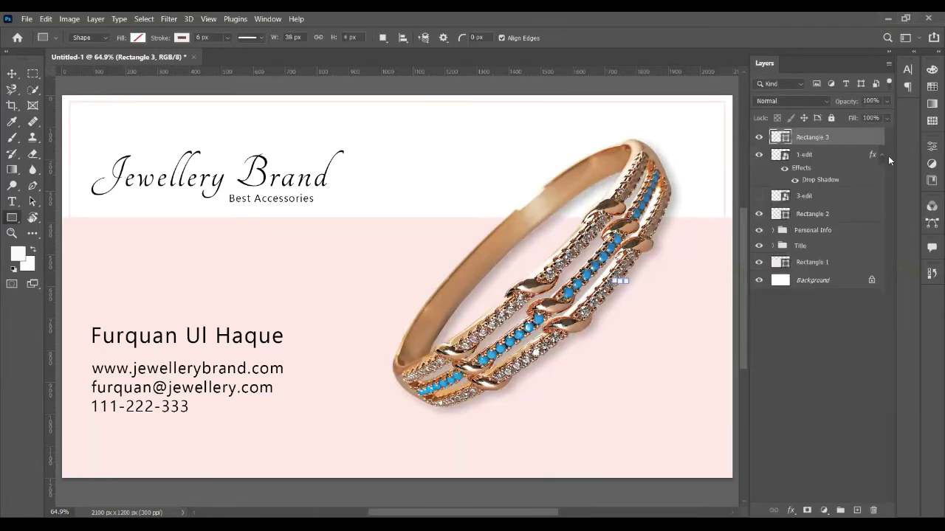
Step: Group all card layers into a group named Variation 1
left_click(882, 155)
left_click(812, 239)
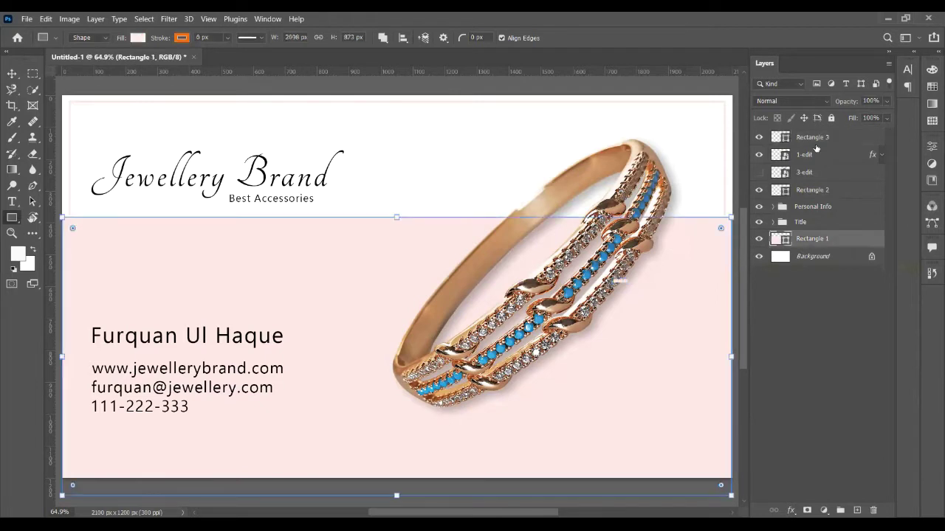
left_click(812, 137, "shift")
key("ctrl+g")
double_click(803, 136)
type("Variation 1")
key("Return")
Step: Duplicate it as Variation 2, hide Variation 1, and expand the new group
key("ctrl+j")
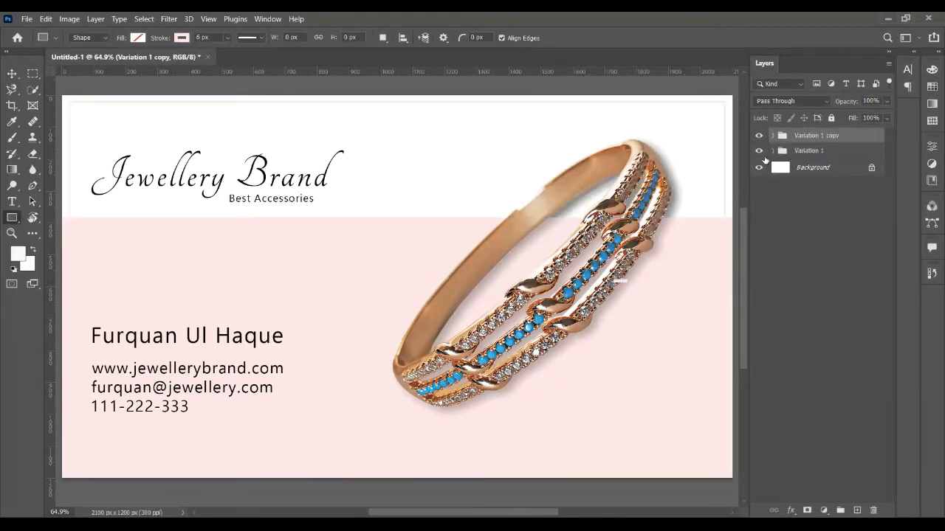
left_click(758, 150)
double_click(812, 135)
type("Variation 2")
key("Return")
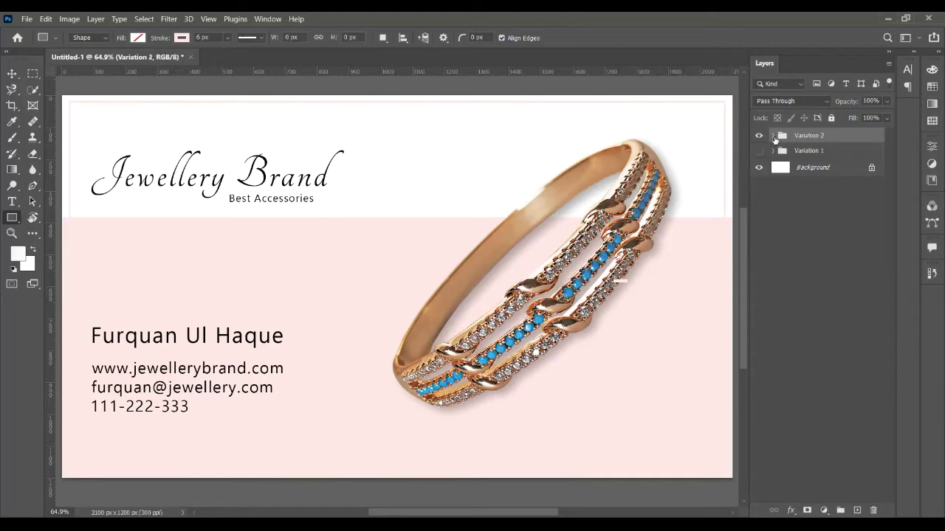
left_click(772, 137)
left_click(786, 272)
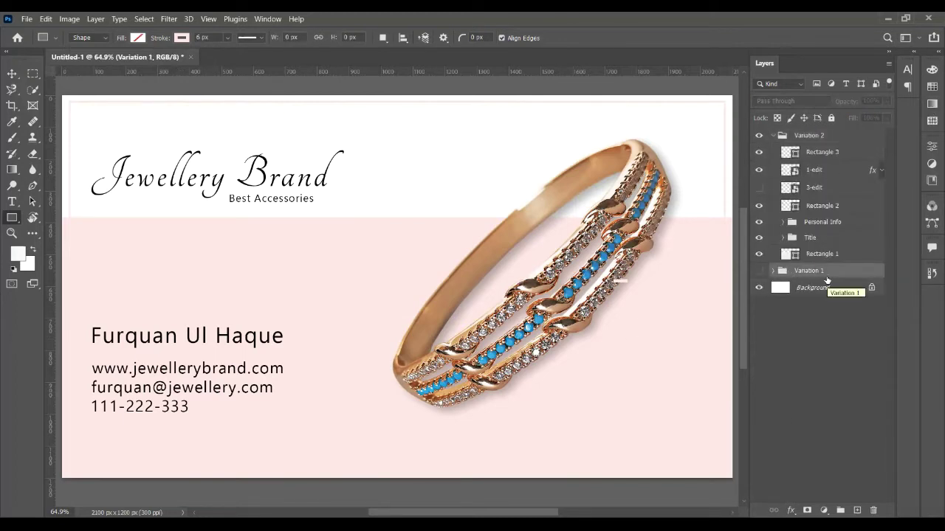
Step: Colour Rectangle 1 dark grey 303030 and add a Solid Color fill layer beneath it
double_click(790, 253)
left_click(865, 140)
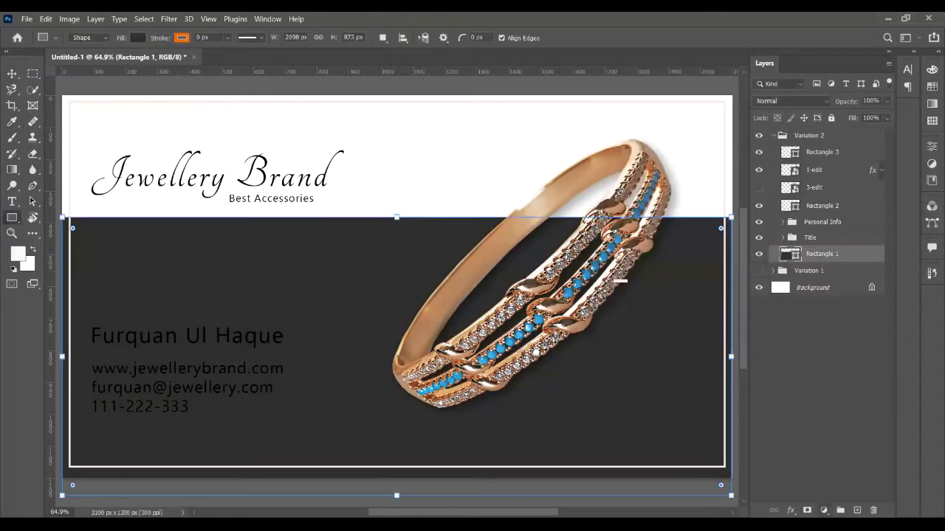
left_click(823, 510)
left_click(842, 301)
left_click(860, 140)
left_click_drag(792, 255, 789, 273)
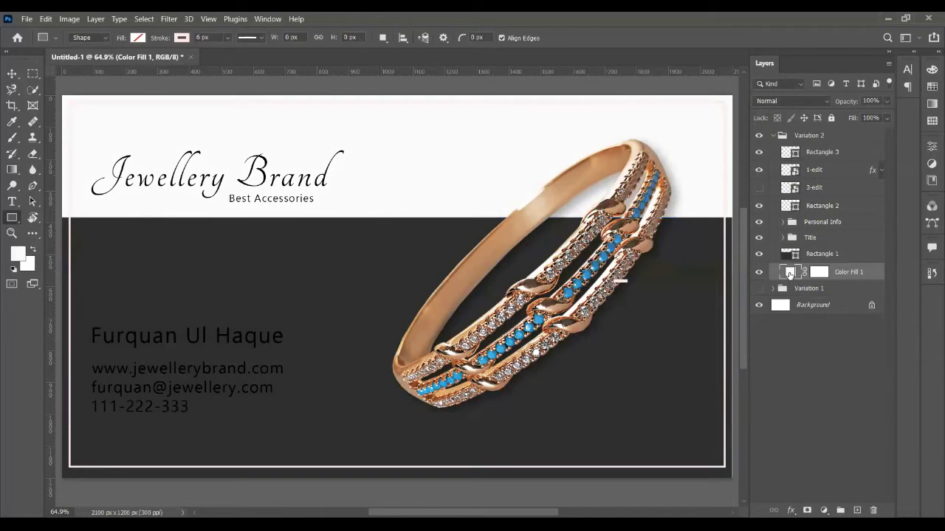
Step: Set the fill layer to tan d6a261 sampled from the bracelet; move Rectangle 3 above Rectangle 1
double_click(790, 273)
left_click(540, 205)
left_click(878, 140)
left_click_drag(805, 151, 784, 236)
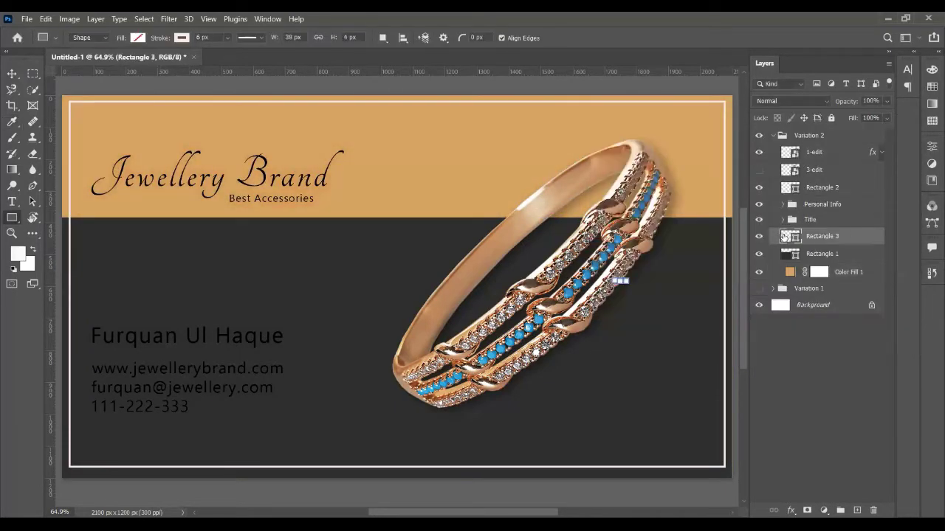
left_click(180, 38)
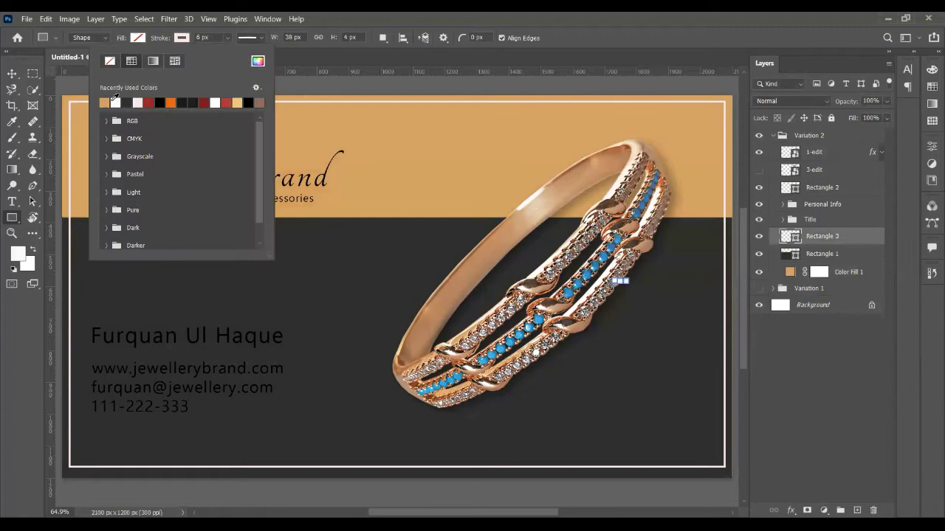
left_click(819, 361)
Step: Delete Rectangle 3 and move the Rectangle 2 frame below the Title group
left_click(759, 236, "alt")
left_click(758, 236, "alt")
key("Delete")
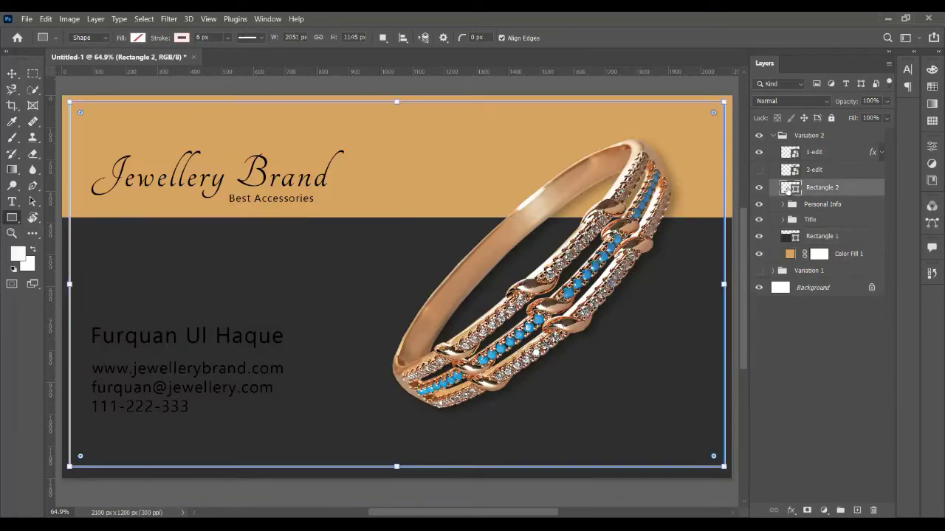
left_click_drag(823, 188, 822, 226)
Step: Make the Rectangle 2 frame's stroke thinner
left_click(181, 37)
left_click(854, 346)
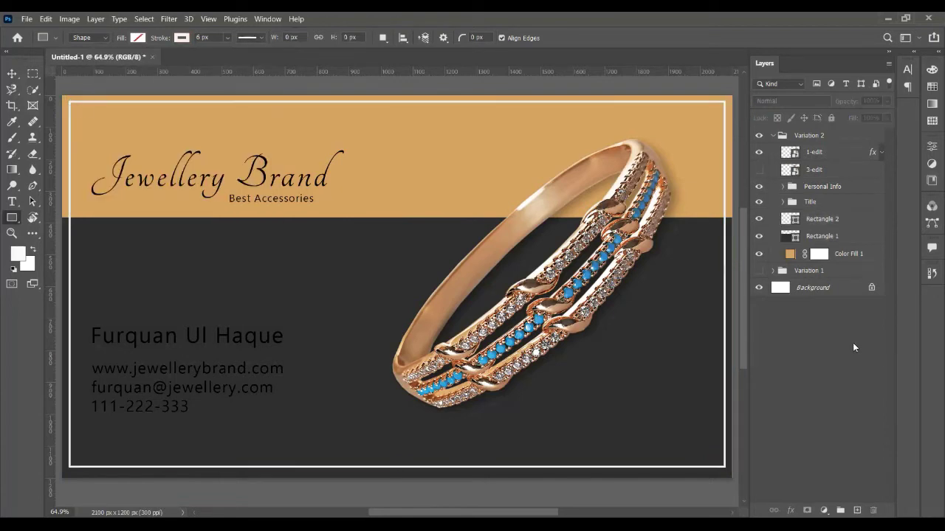
left_click(821, 220)
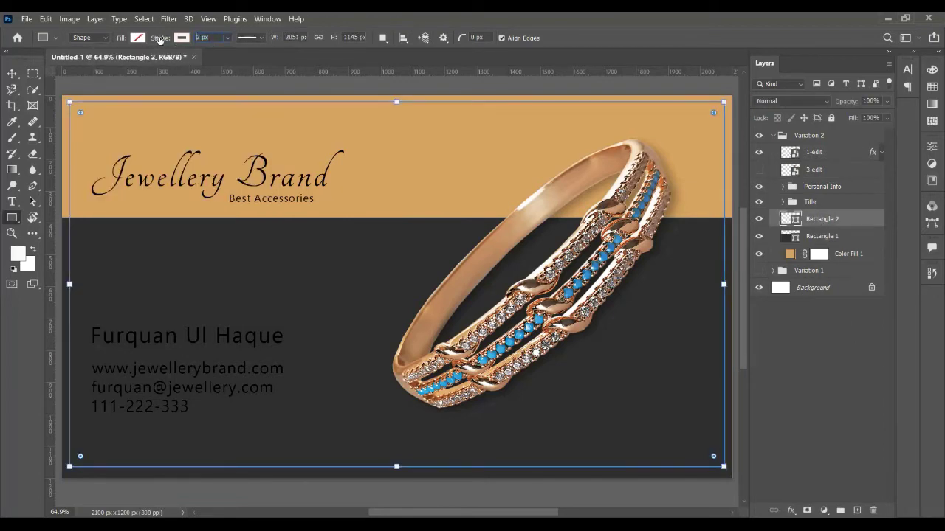
left_click(823, 367)
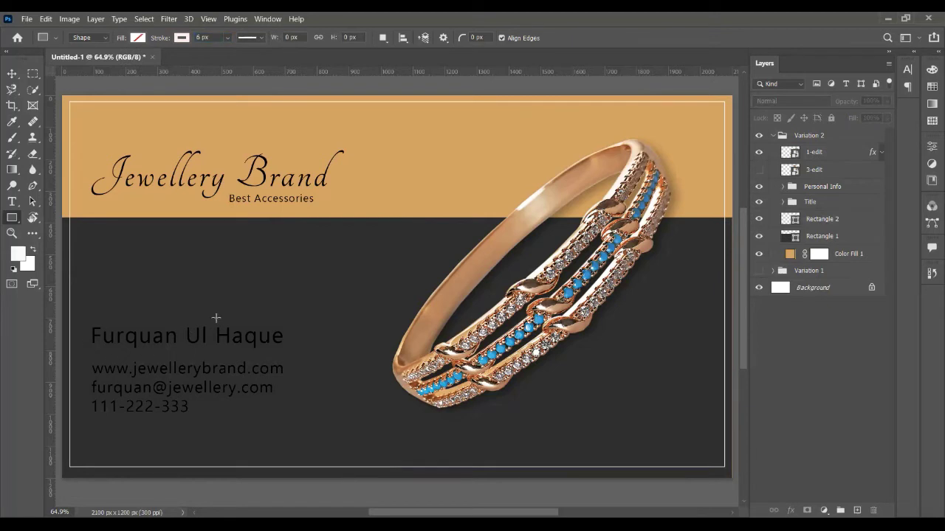
left_click(784, 187)
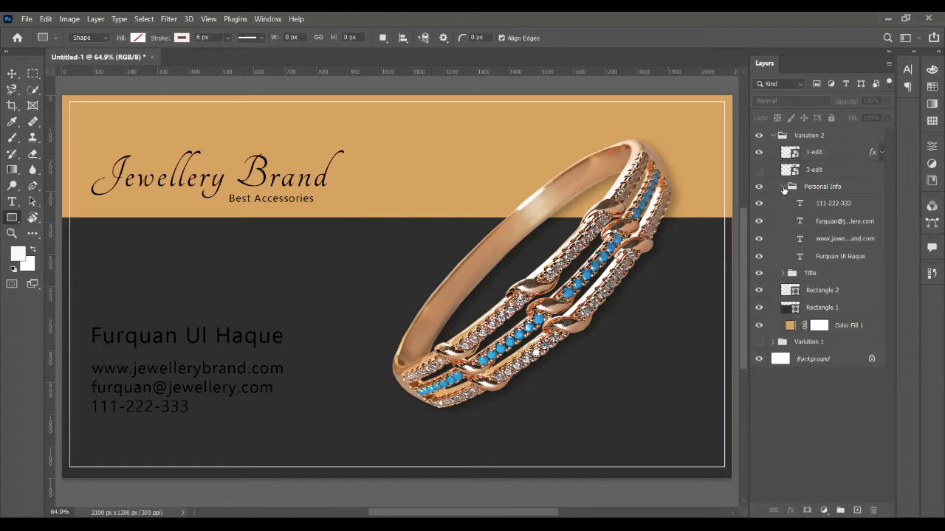
Step: Set the four contact text layers to white
left_click(818, 203)
left_click(834, 257, "shift")
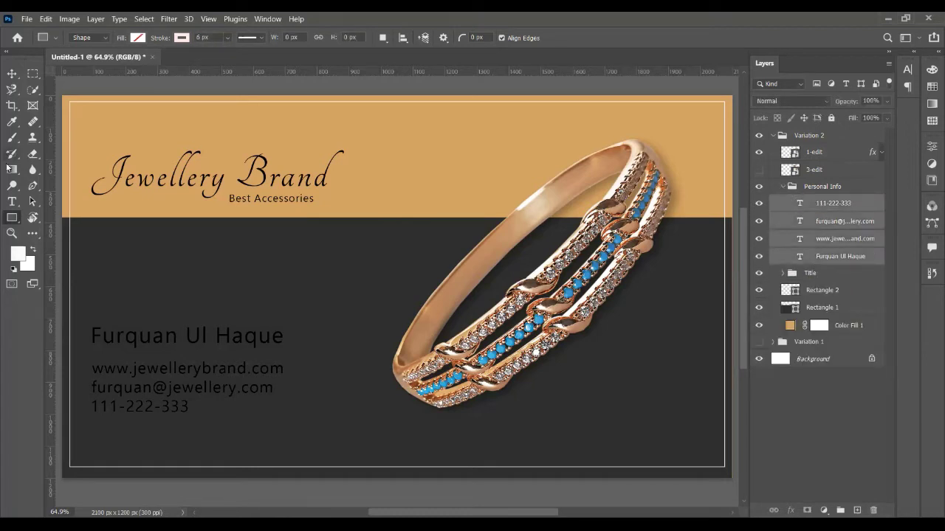
key("t")
left_click(492, 37)
left_click(602, 146)
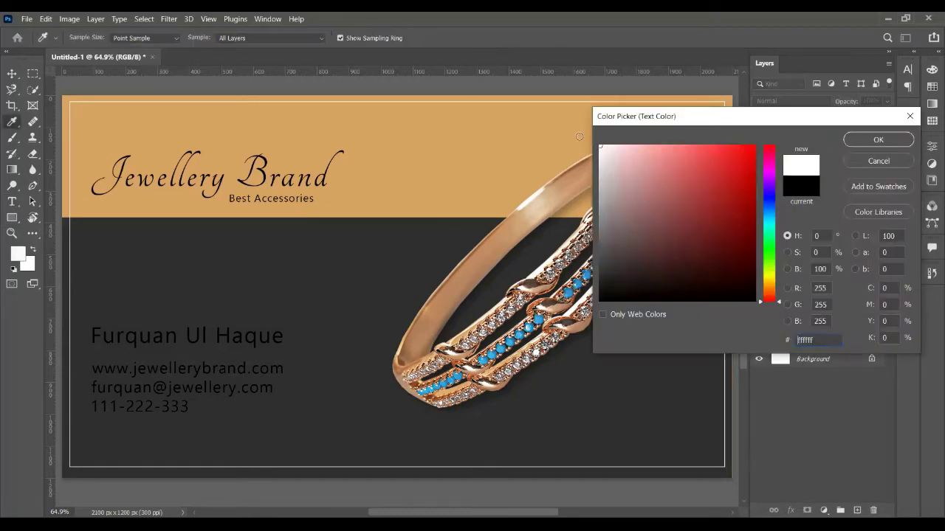
left_click(864, 139)
Step: Recolour the name text with the tan sampled from the top band
double_click(799, 256)
left_click(492, 37)
left_click(519, 205)
left_click(863, 139)
left_click(873, 375)
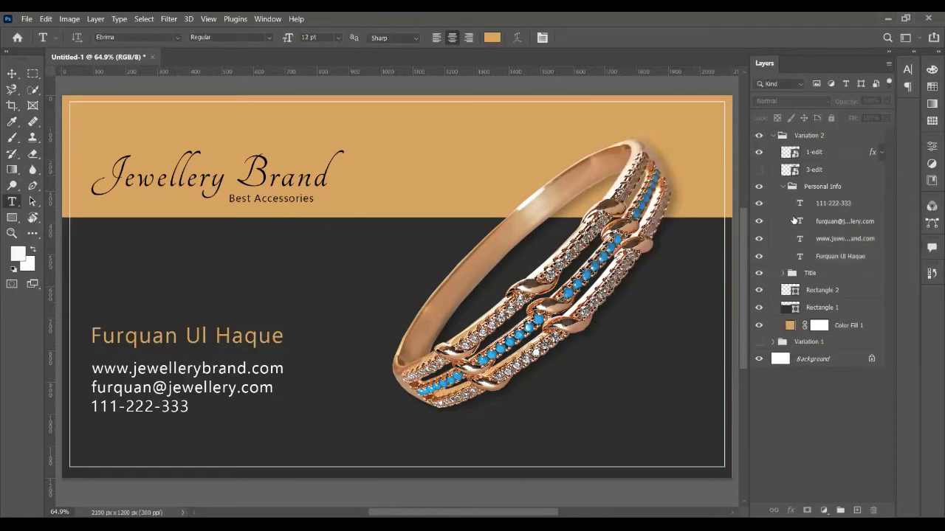
Step: Add a Gradient Overlay effect to the Personal Info group
left_click(783, 186)
left_click(818, 189)
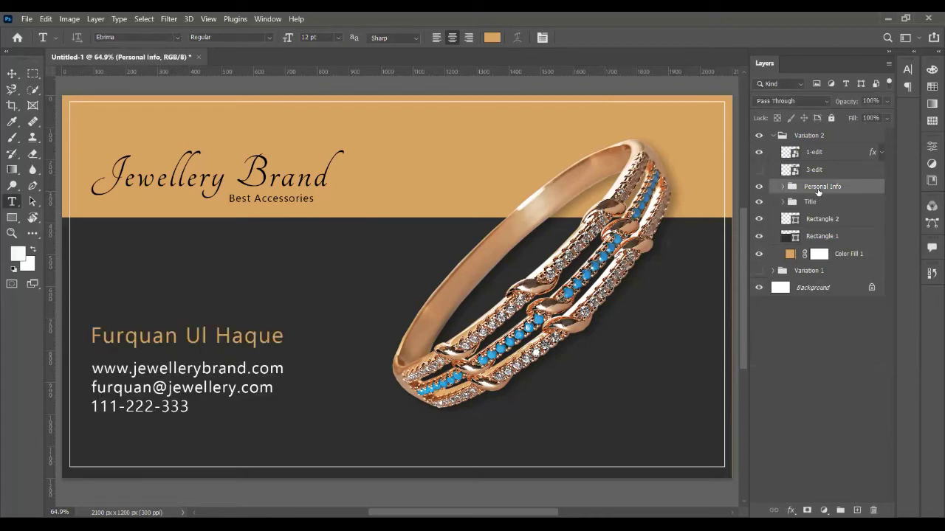
left_click(790, 510)
left_click(830, 466)
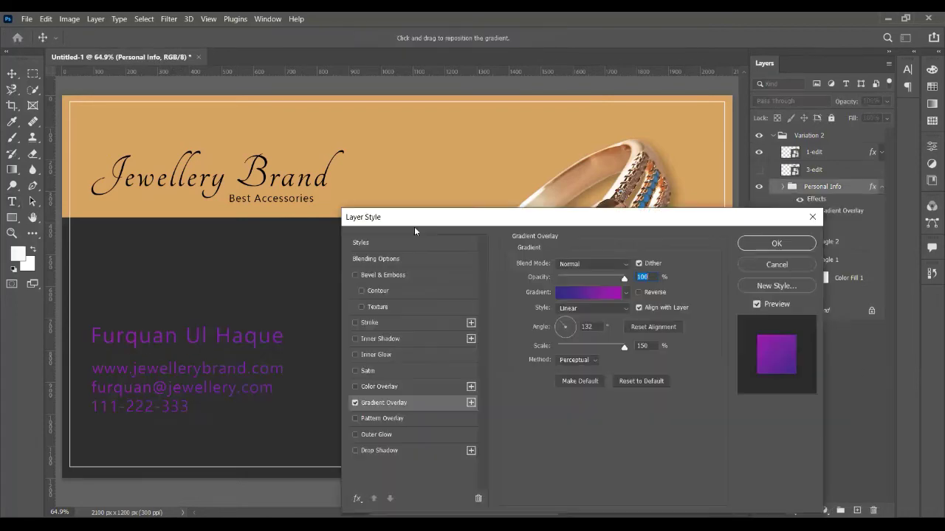
left_click_drag(451, 227, 646, 392)
Step: Set the gradient's left colour stop to yellow
left_click(783, 457)
left_click(632, 428)
left_click(686, 480)
left_click_drag(768, 197, 767, 282)
left_click(708, 156)
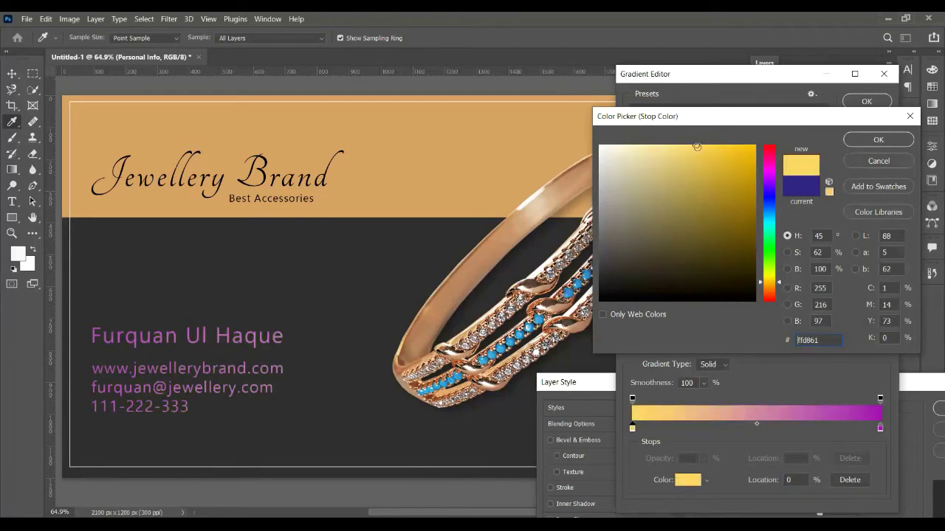
left_click(878, 140)
Step: Set the right stop to pale peach and apply the gold gradient overlay
left_click(880, 428)
left_click(687, 479)
left_click(710, 147)
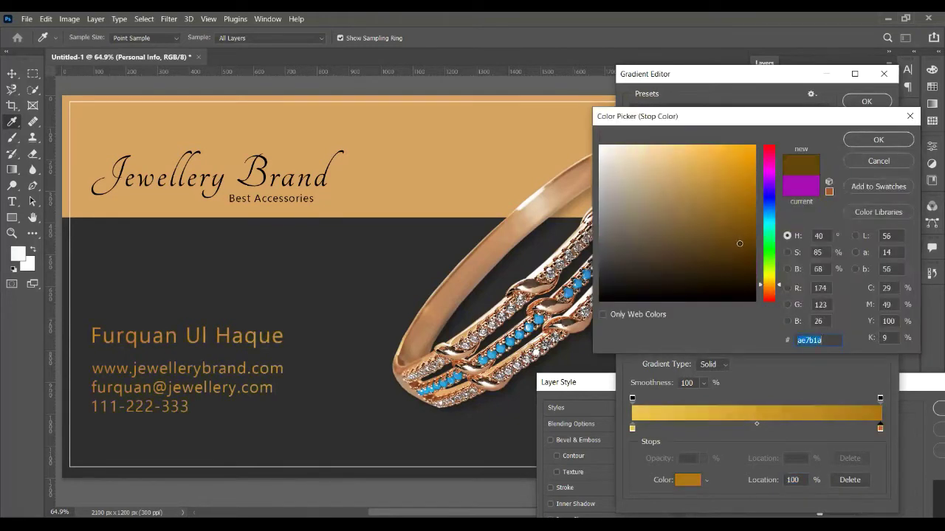
left_click_drag(710, 147, 638, 141)
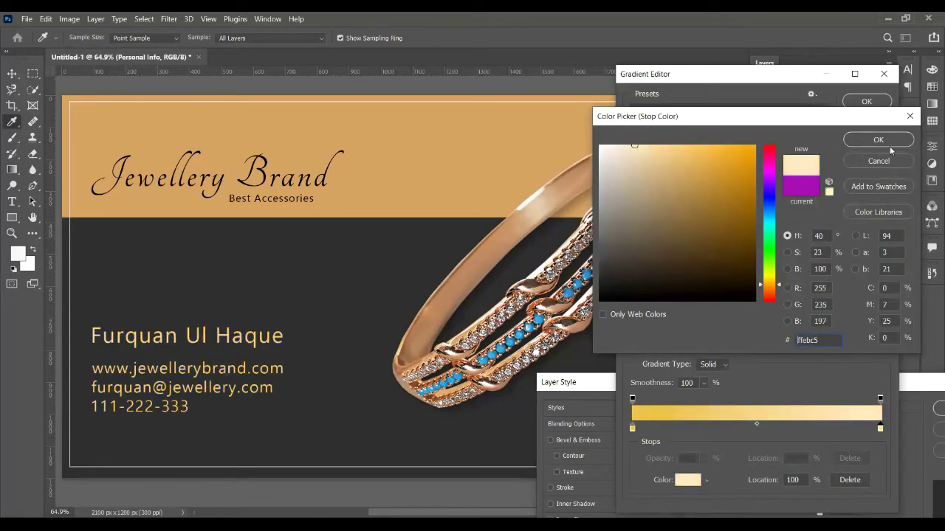
left_click(877, 140)
left_click(870, 109)
left_click_drag(576, 382, 549, 131)
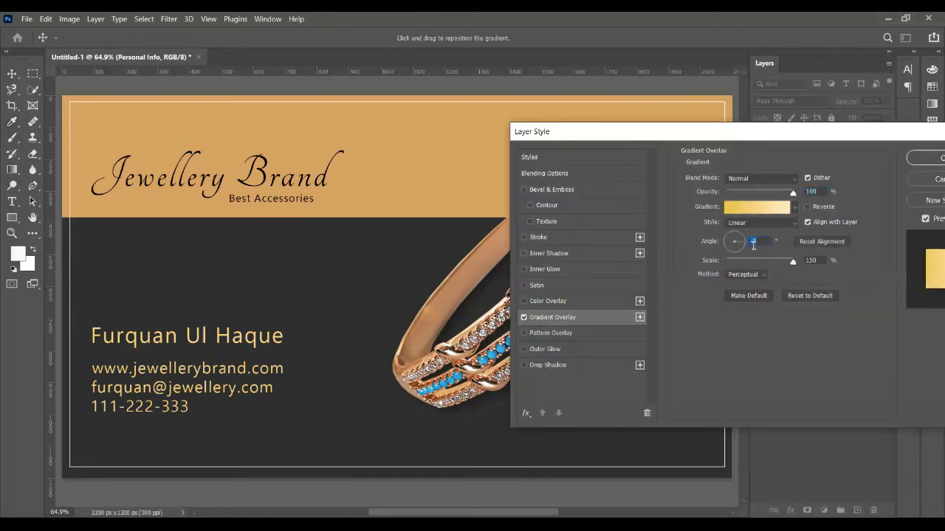
left_click(926, 158)
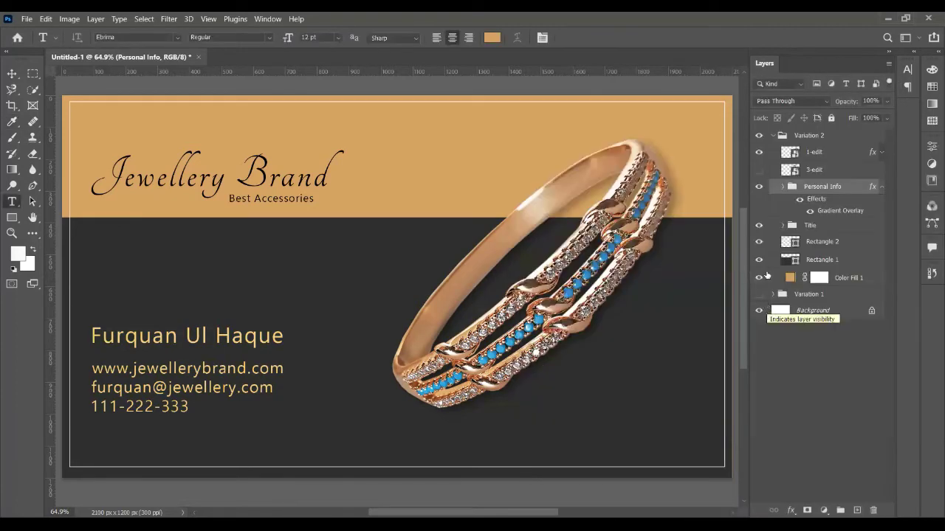
Step: Recolour the name text to pale gold
left_click(783, 186)
double_click(799, 280)
left_click(187, 341)
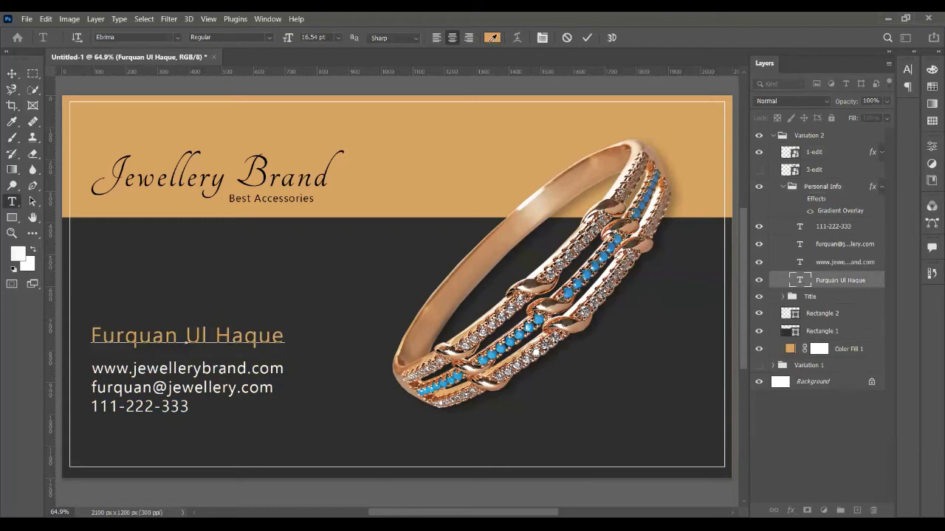
left_click(491, 37)
left_click_drag(769, 289, 768, 283)
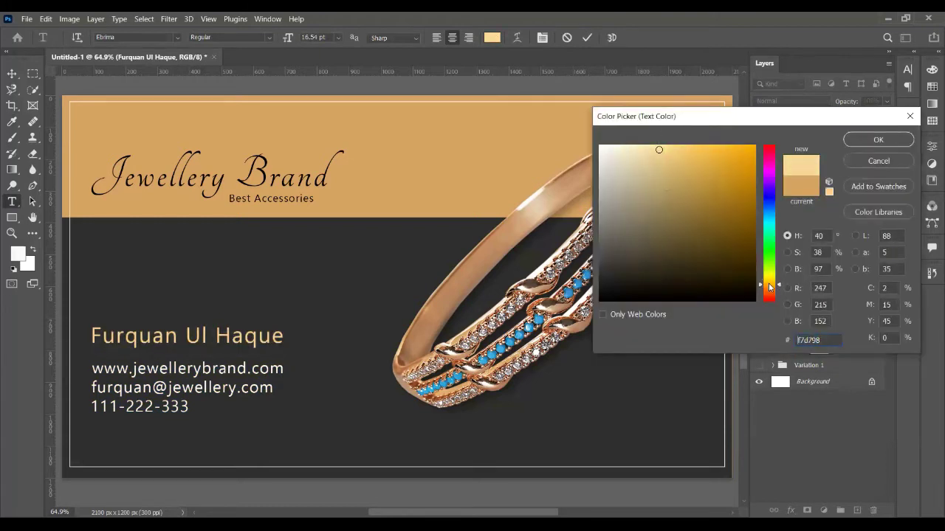
left_click(680, 148)
left_click(878, 139)
key("ctrl+Return")
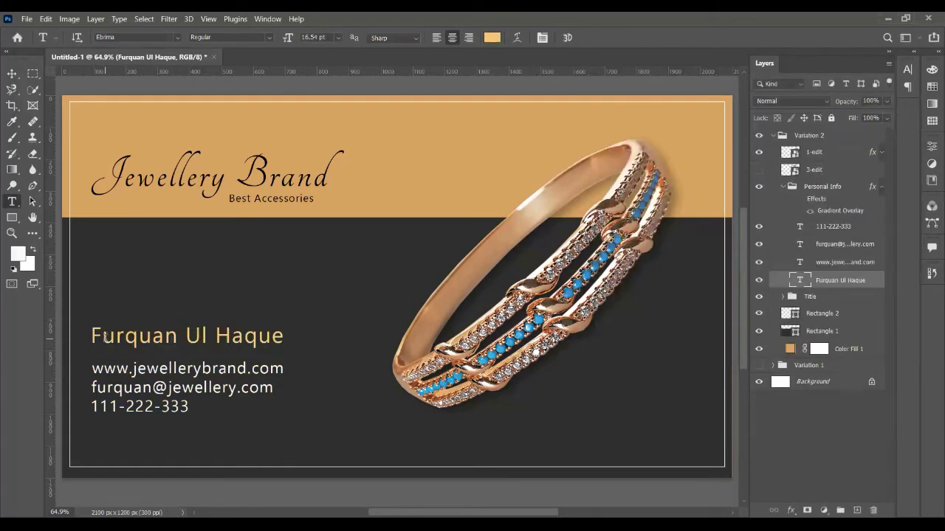
Step: Switch the Title group's tagline to all caps, reading BEST ACCESSORIES
left_click(783, 186)
left_click(783, 225)
left_click(801, 259)
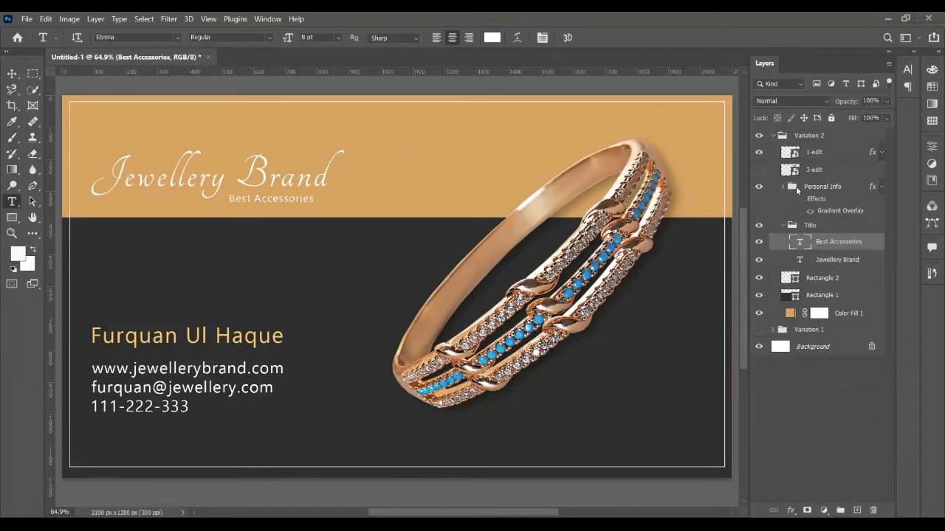
left_click(267, 18)
left_click(298, 158)
key("ctrl+shift+k")
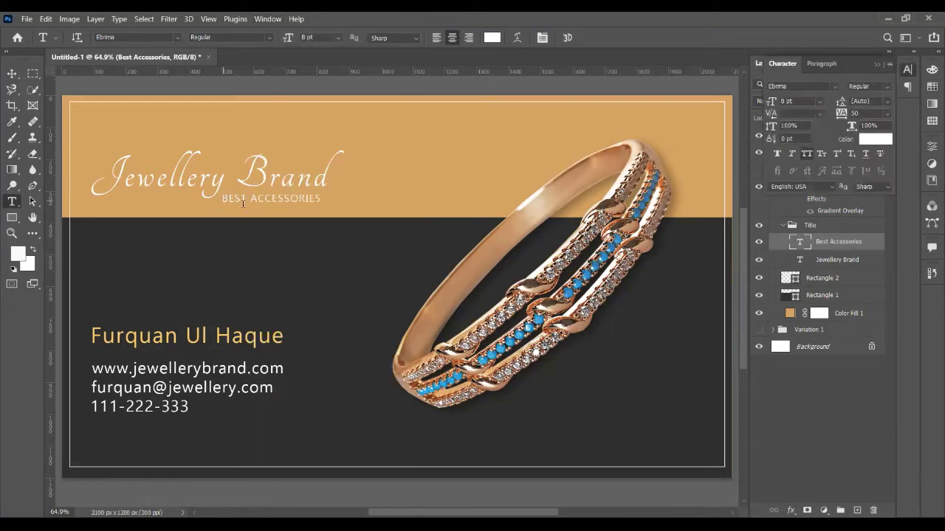
left_click(873, 63)
Step: Nudge BEST ACCESSORIES slightly down and collapse the layer groups
key("v")
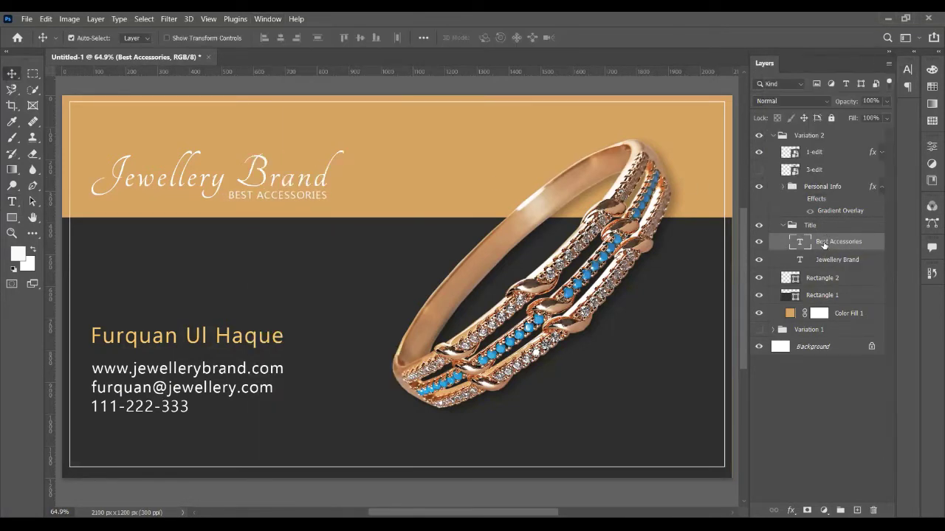
key("Down")
key("Down")
key("Down")
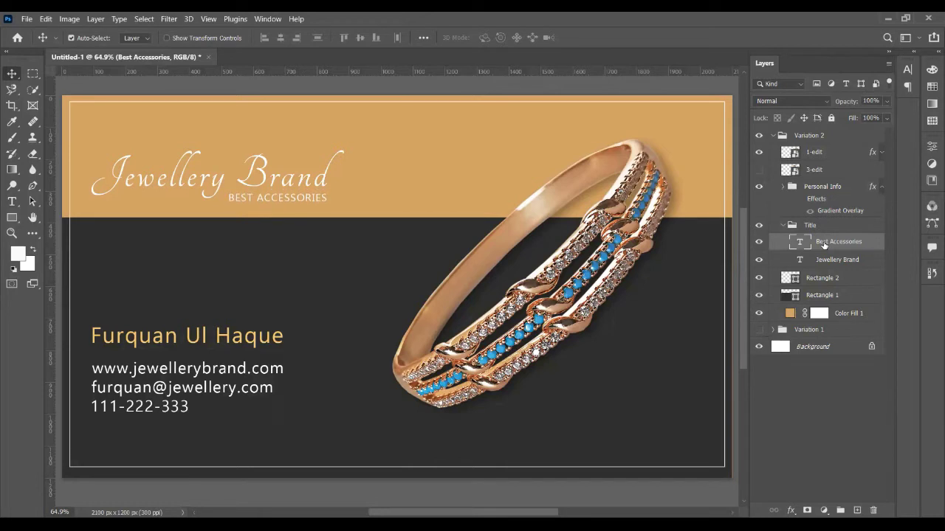
left_click(783, 225)
left_click(880, 192)
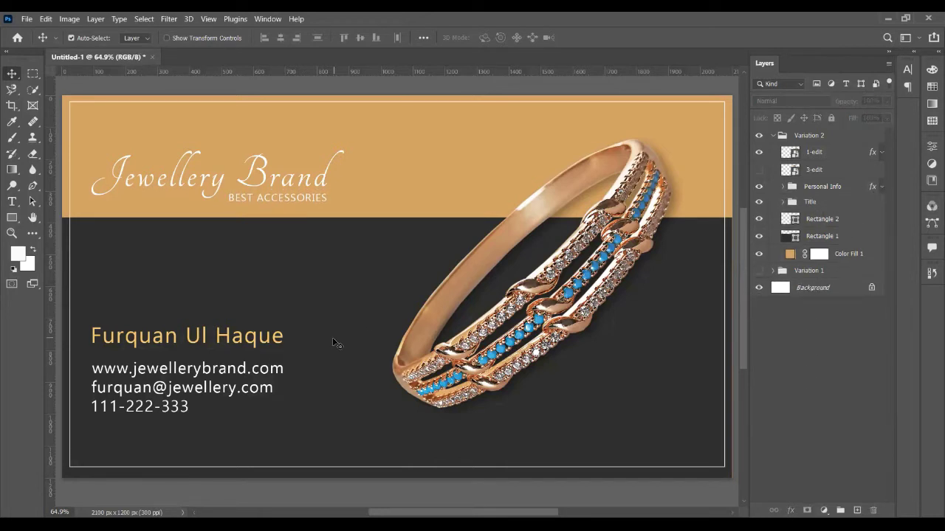
Step: Set the name in Alex Brush at a larger size, nudged up and left
left_click(783, 187)
left_click(805, 222)
left_click(805, 256)
key("t")
left_click(178, 37)
left_click(169, 107)
left_click_drag(287, 40, 443, 138)
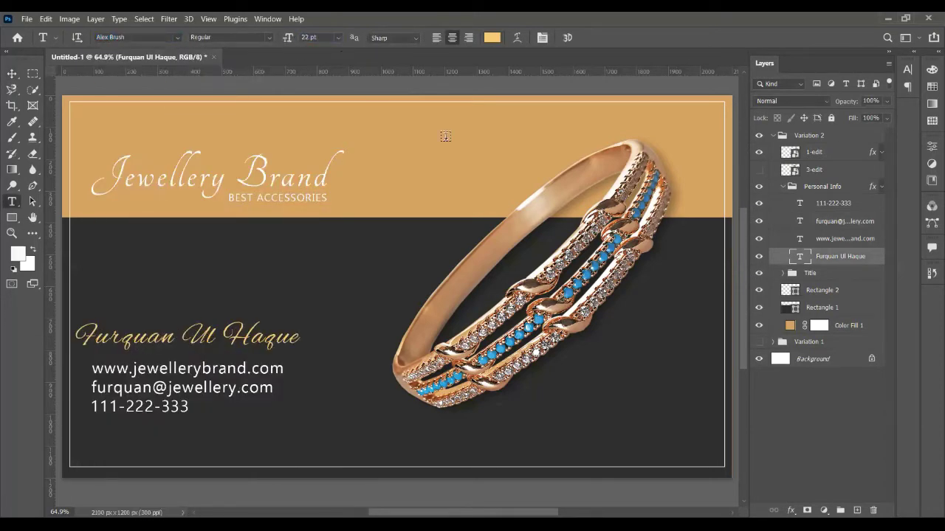
key("v")
key("Left")
key("Left")
key("Left")
key("Up")
key("Up")
key("Up")
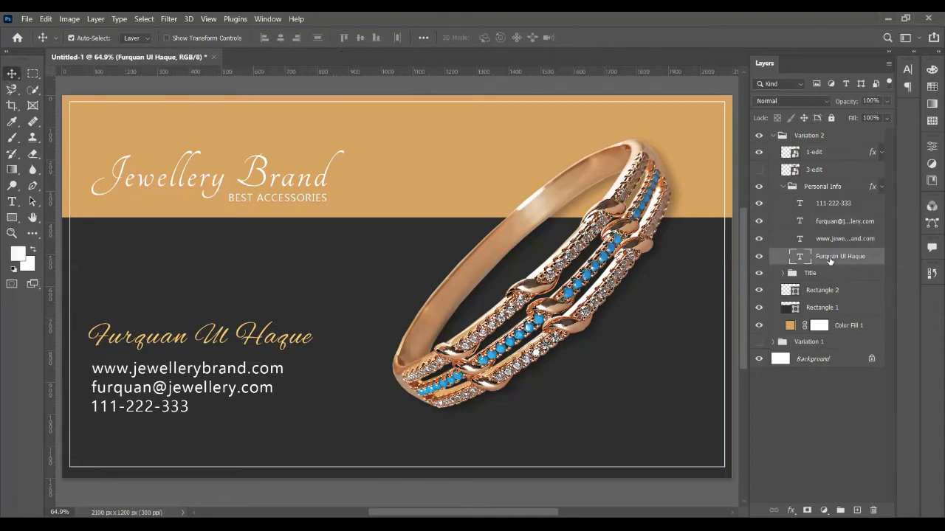
Step: Compare bracelet images, keep the blue-stone bracelet, and duplicate the Variation 2 group
left_click(783, 188)
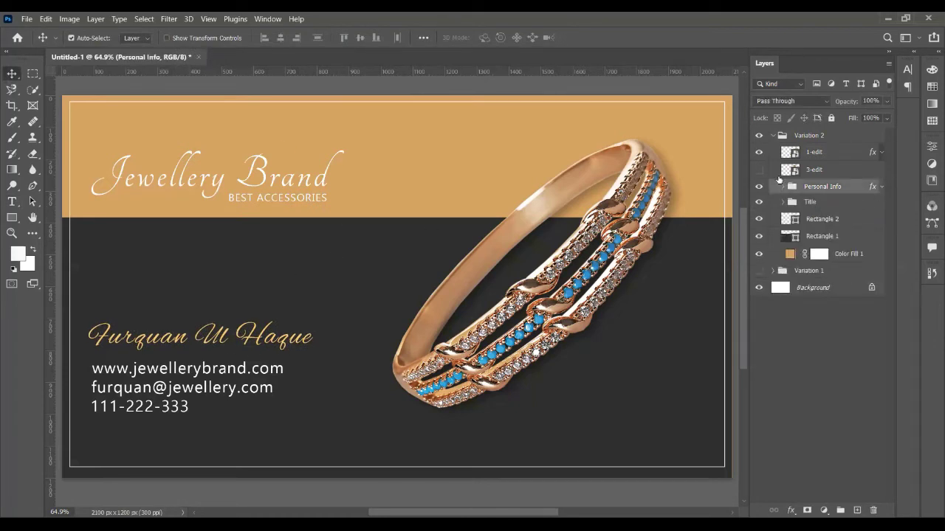
left_click(759, 153)
left_click(759, 170)
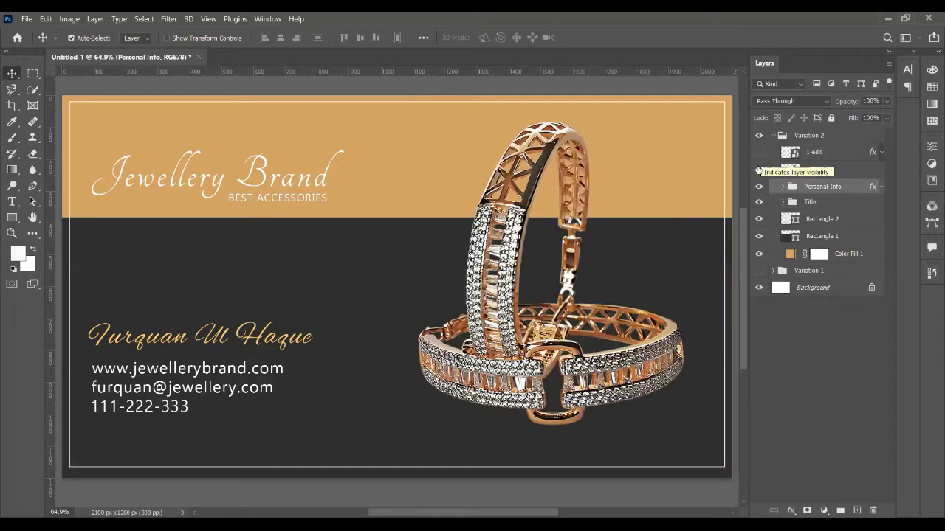
left_click(758, 152)
left_click(759, 170)
left_click(581, 303)
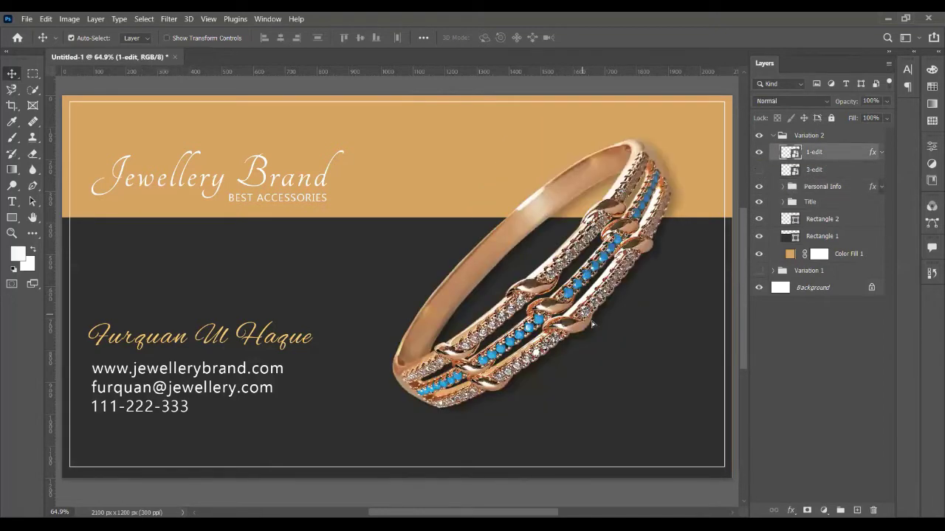
left_click(759, 170)
left_click(759, 152)
left_click(758, 152)
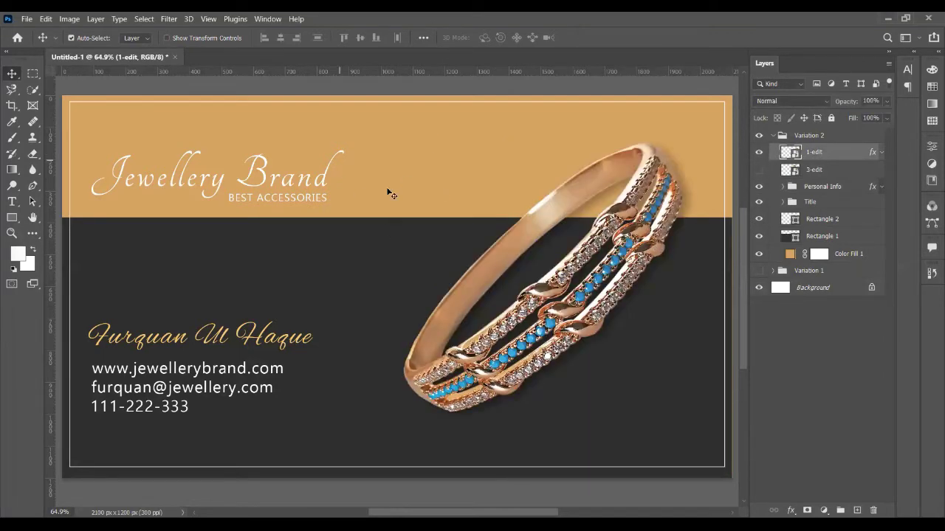
left_click(801, 138)
key("ctrl+j")
Step: Rename the duplicated group to 'Variation 3'
double_click(808, 136)
type("Variation 3")
key("Return")
left_click(772, 136)
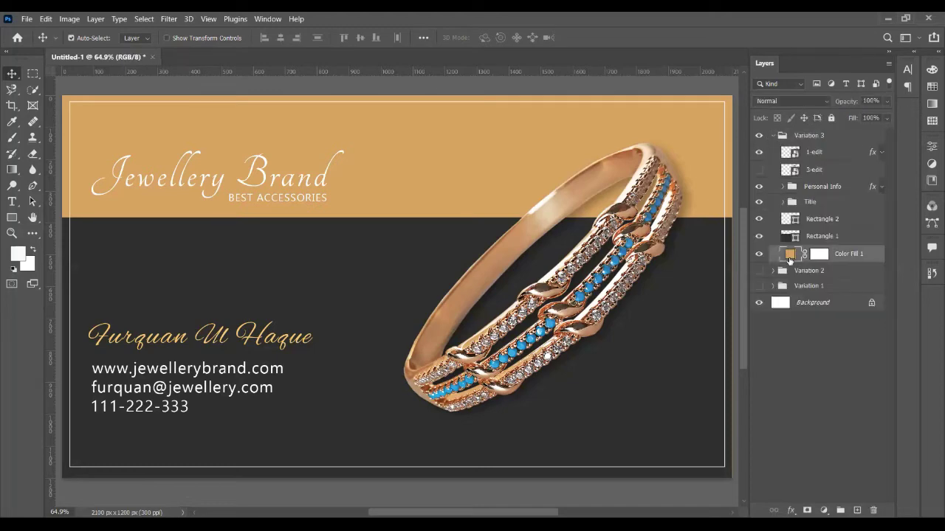
Step: Make Rectangle 1 gold and Color Fill 1 dark grey
double_click(789, 254)
key("Escape")
left_click(791, 237)
double_click(790, 237)
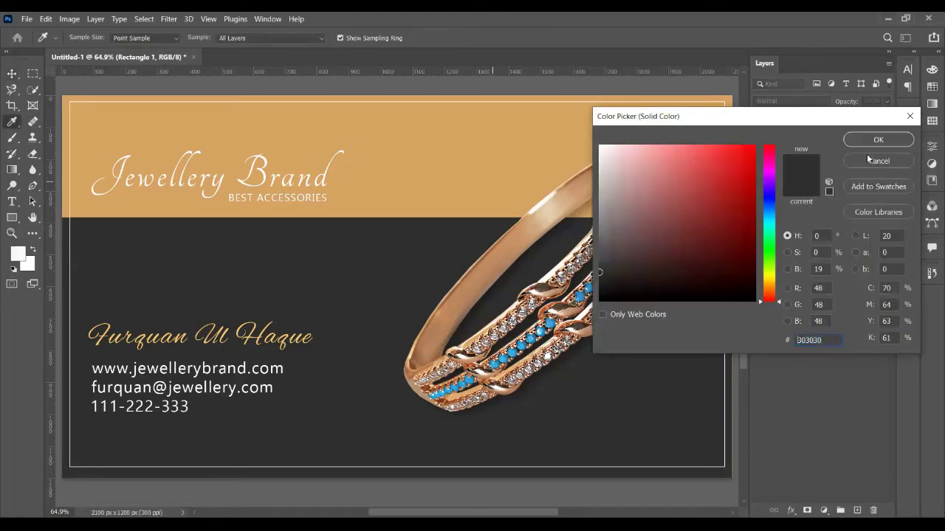
left_click(493, 177)
key("Return")
double_click(789, 253)
left_click(602, 274)
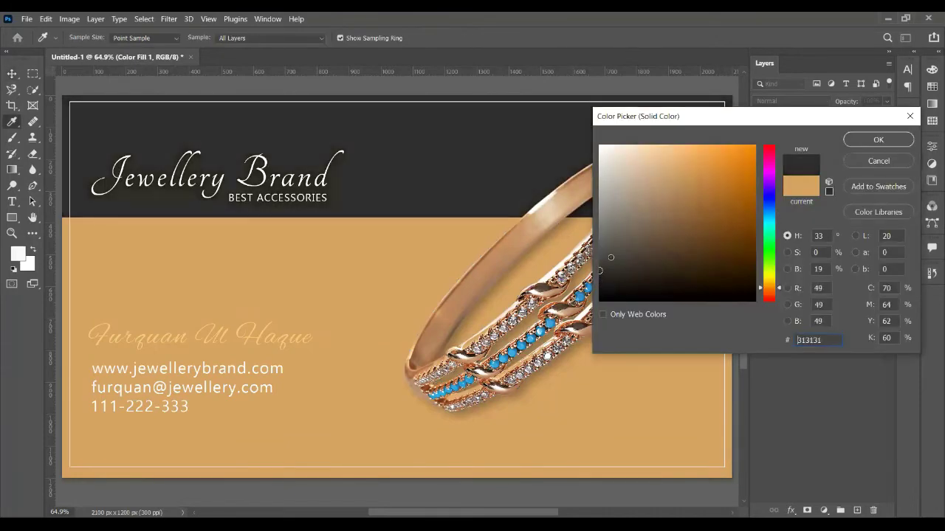
left_click(878, 139)
Step: Recolour the name text to dark brown
left_click(782, 202)
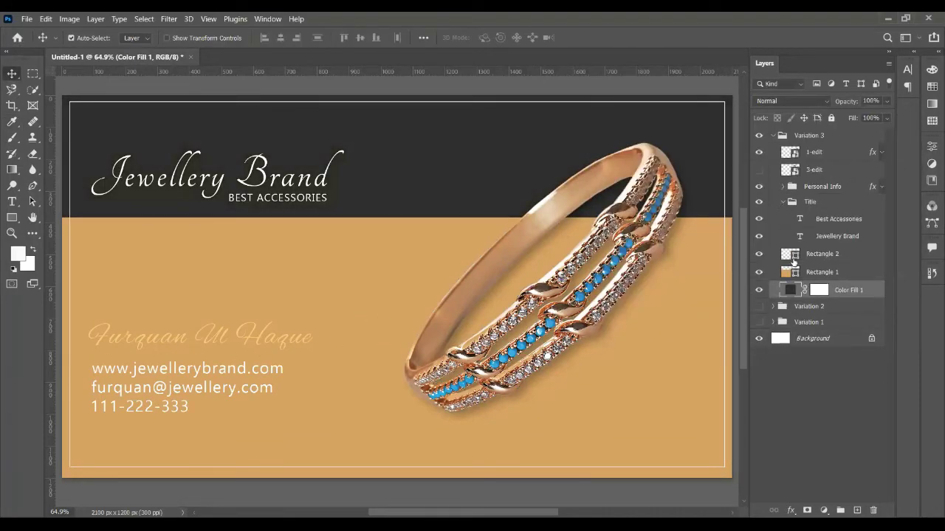
left_click(782, 186)
double_click(799, 256)
left_click(492, 38)
left_click(678, 237)
left_click(876, 139)
left_click(772, 135)
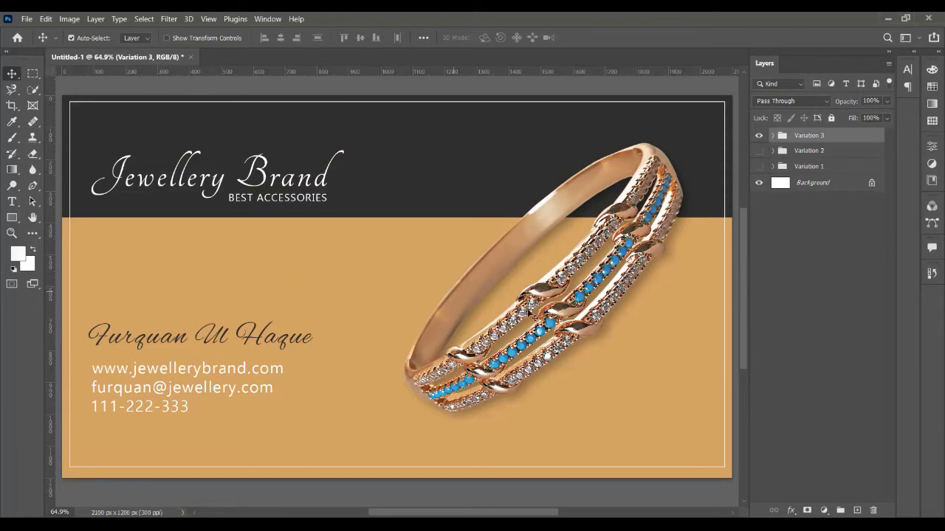
Step: Duplicate Variation 2, move the copy to the top, and name it 'Variation 4'
left_click(758, 136)
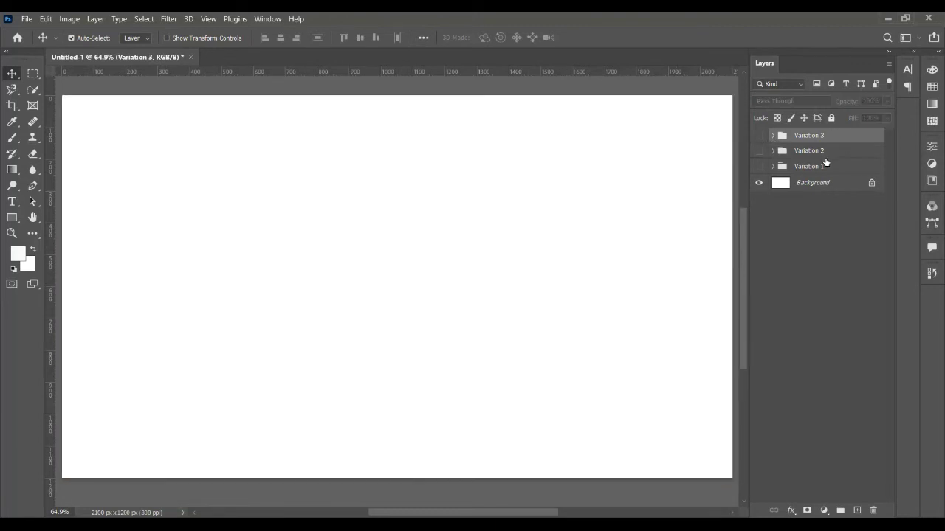
left_click(812, 151)
key("ctrl+j")
mouse_move(823, 151)
left_mouse_down()
mouse_move(825, 133)
mouse_move(848, 126)
left_mouse_up()
double_click(819, 135)
key("BackSpace")
key("BackSpace")
key("BackSpace")
type("4")
left_click(822, 236)
Step: Toggle the variation groups' visibility to compare designs, ending with Variation 4 shown
left_click(758, 135)
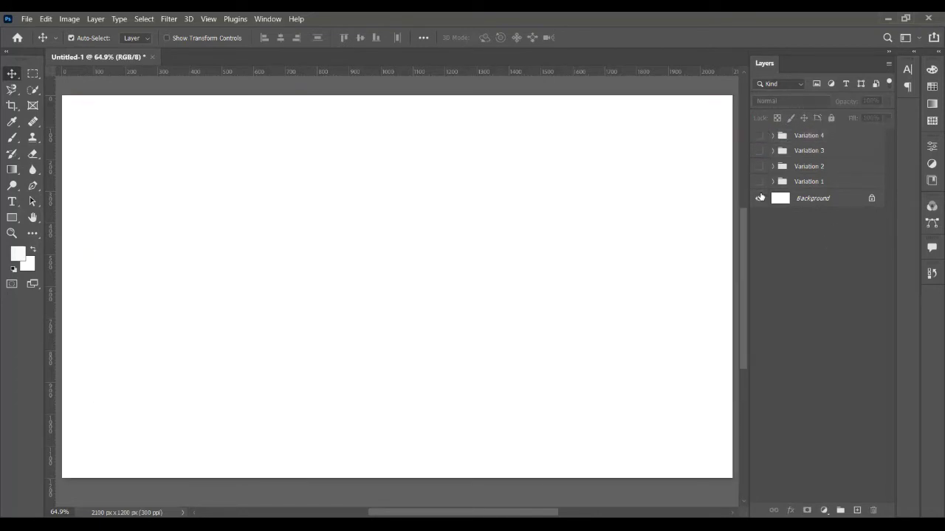
left_click(758, 181)
left_click(759, 181)
left_click(759, 166)
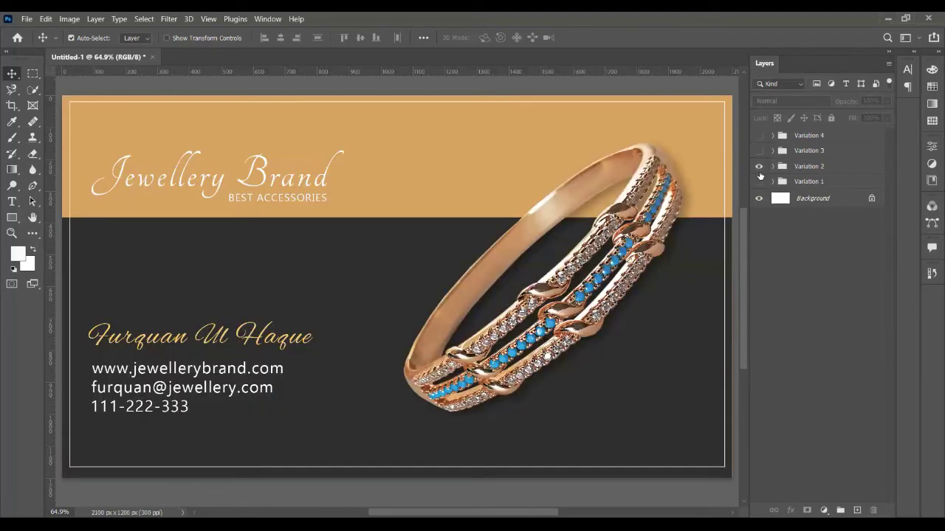
left_click(759, 166)
left_click(758, 151)
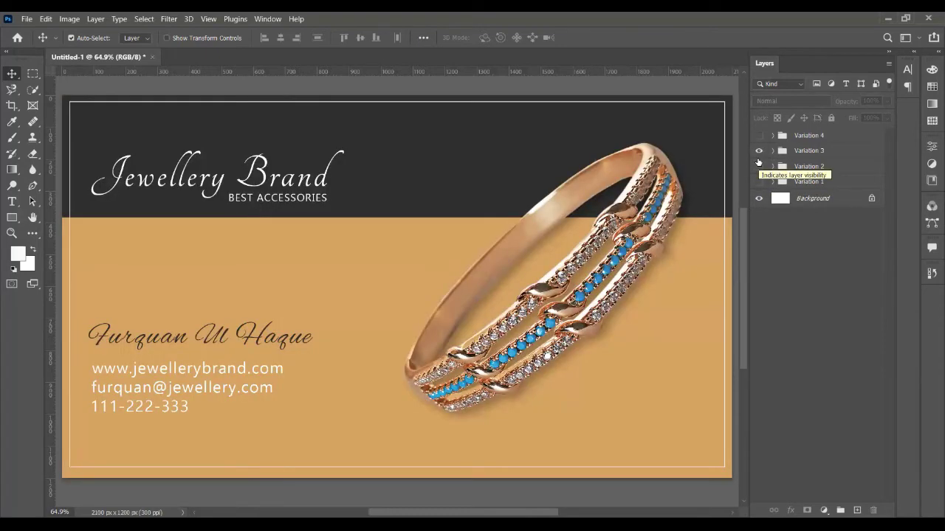
left_click(759, 151)
left_click(759, 135)
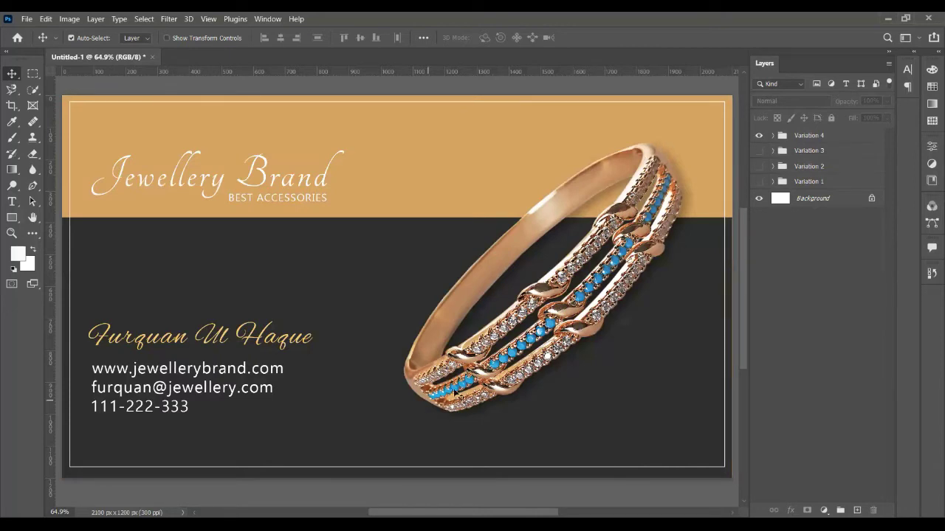
Step: Recolour the Color Fill 1 top band to blue 2485c8
left_click(772, 136)
double_click(786, 236)
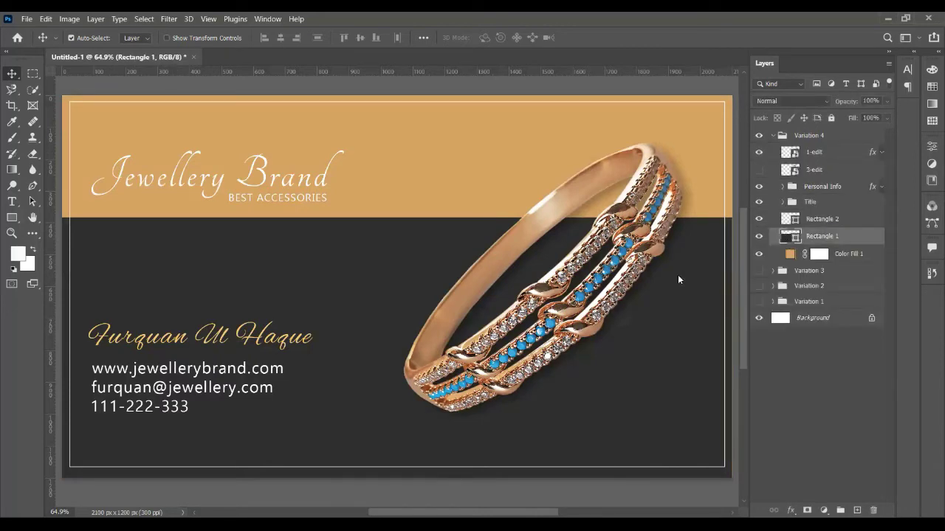
type("2485c8")
left_click(858, 160)
double_click(789, 253)
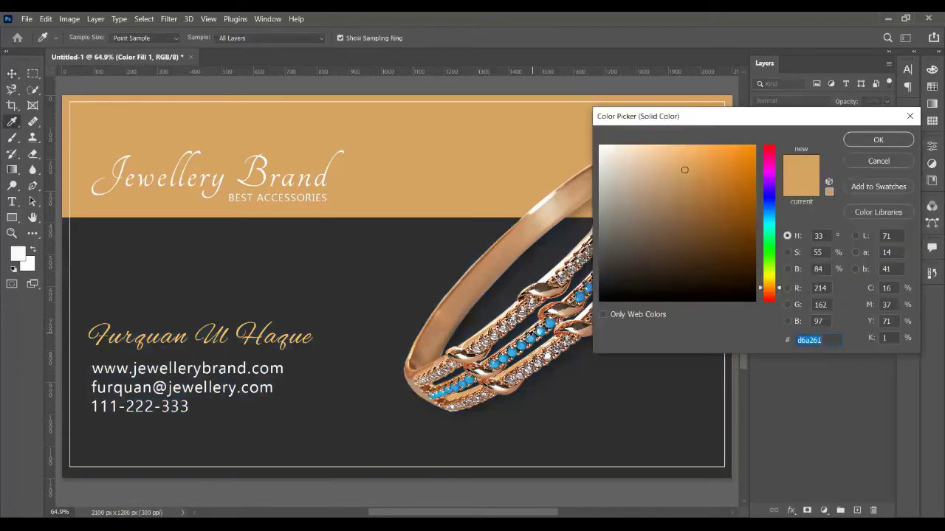
key("ctrl+v")
key("Return")
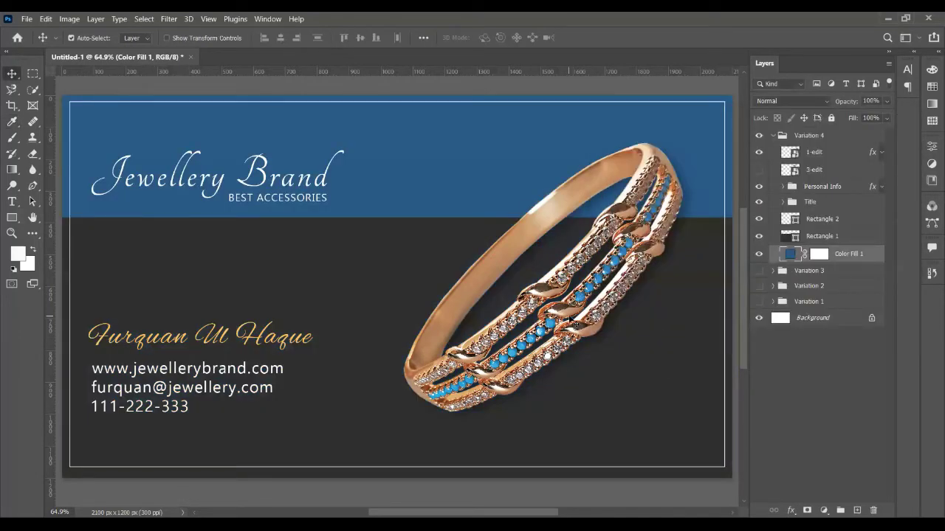
Step: Make the cardholder's name text in the Personal Info group white
left_click(783, 186)
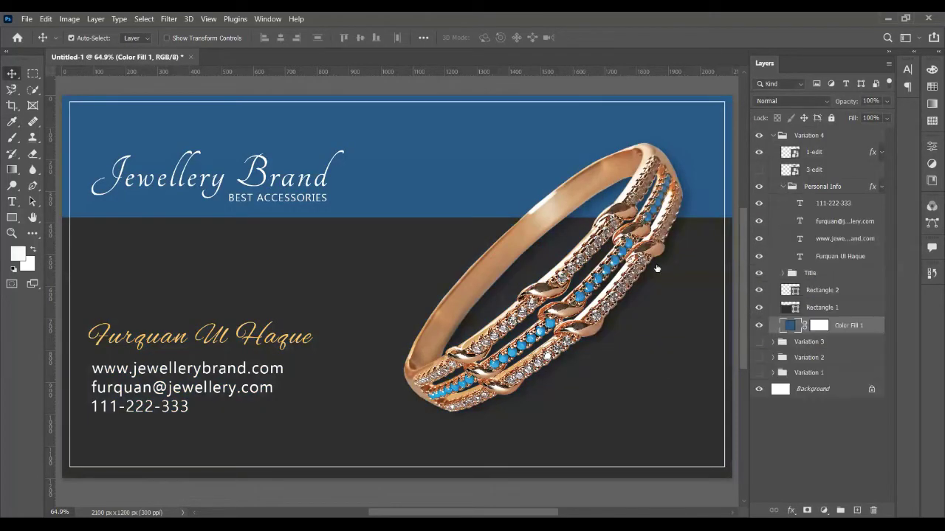
double_click(799, 258)
left_click(491, 37)
key("ctrl+v")
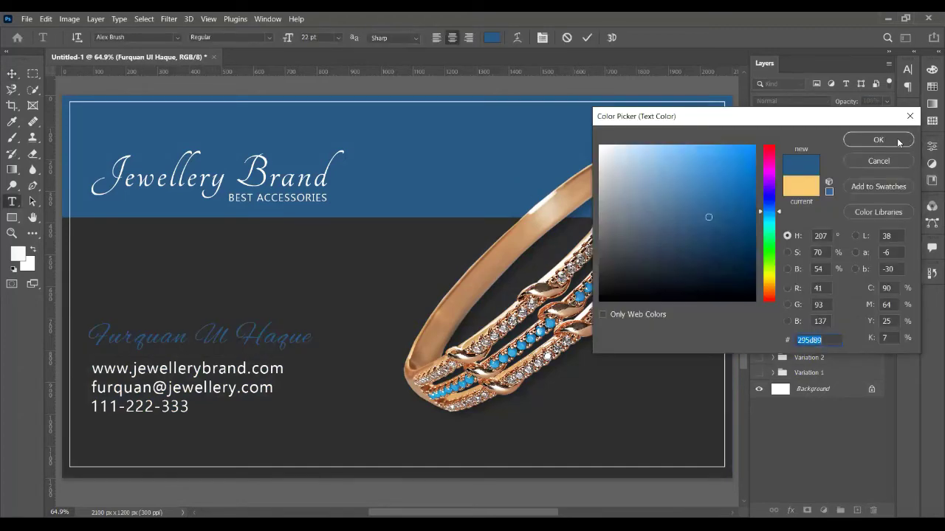
left_click(878, 140)
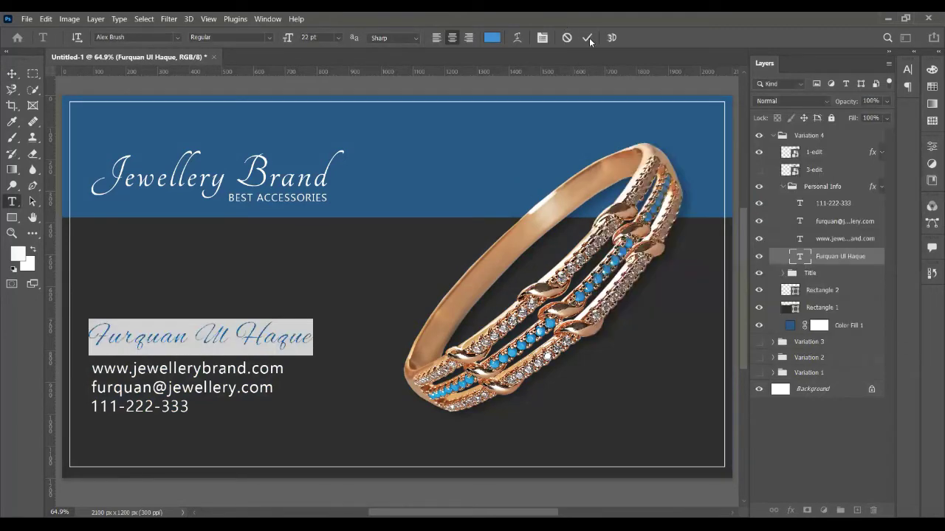
left_click(587, 36)
key("v")
double_click(799, 257)
left_click(491, 37)
left_click(599, 145)
left_click(886, 147)
Step: Colour the contact text lines tan, sampled from the bracelet
left_click(842, 239)
left_click(842, 203, "shift")
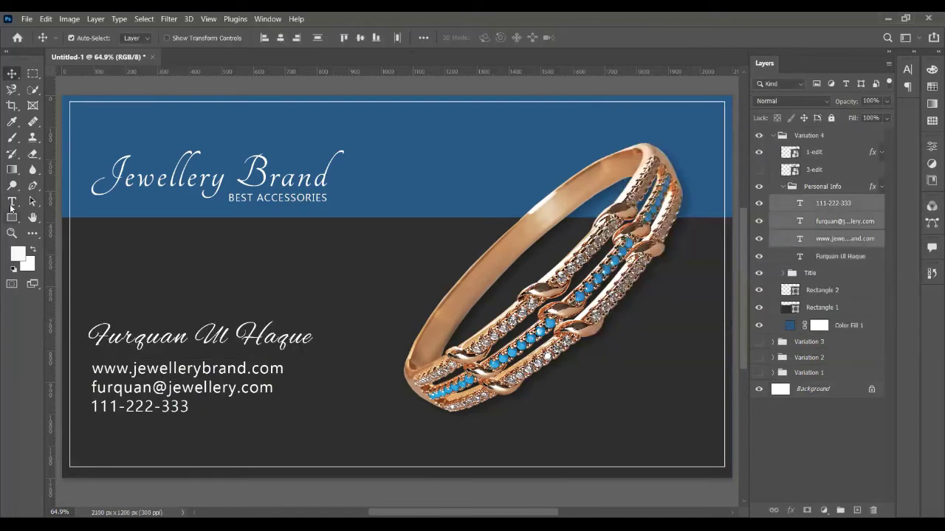
left_click(492, 37)
left_click(695, 168)
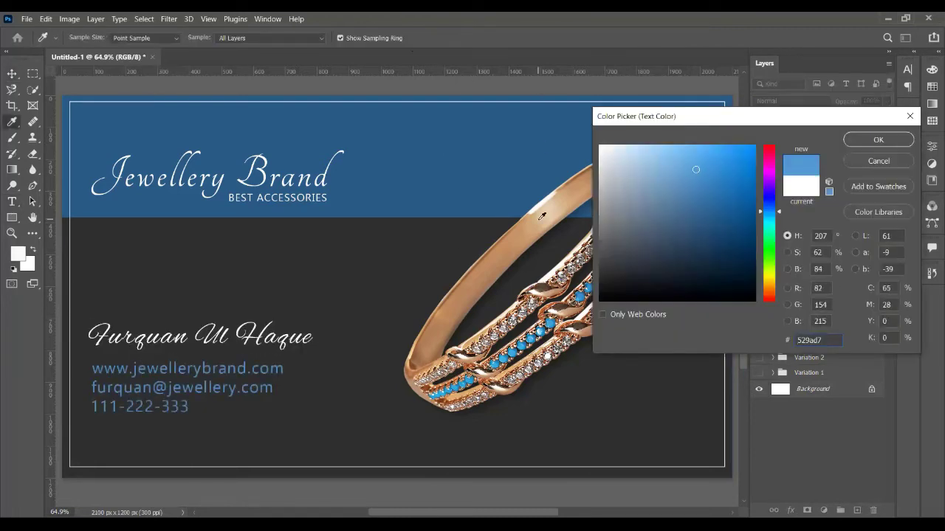
left_click(505, 288)
left_click(879, 140)
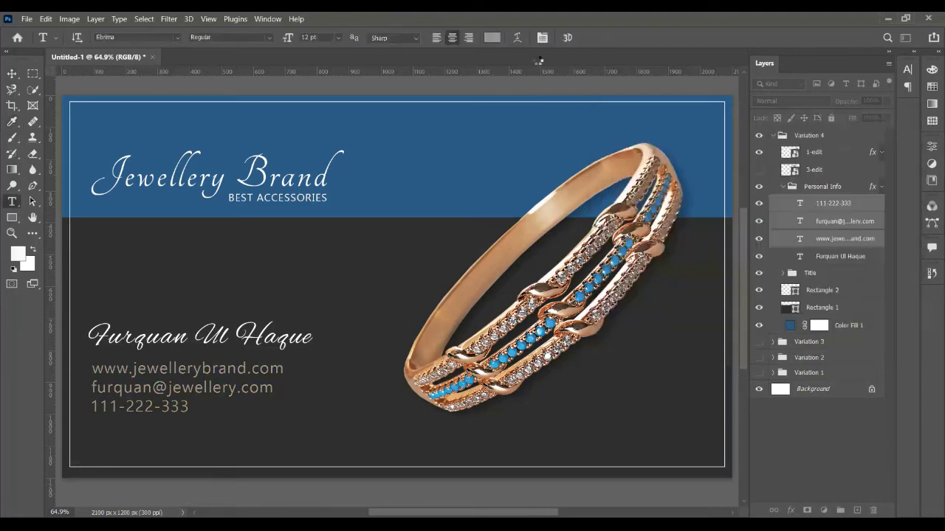
Step: Toggle group visibility to compare Variation 4 with Variations 1–3
left_click(772, 135)
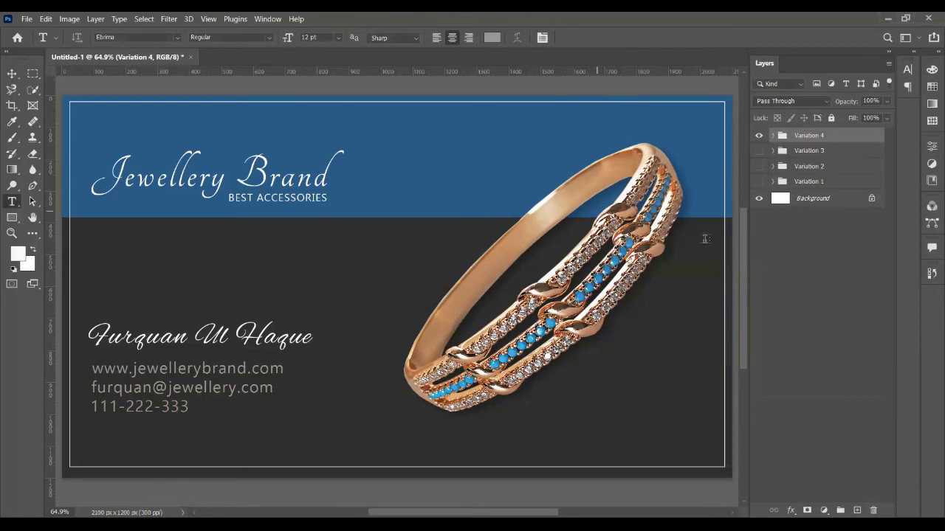
left_click(759, 135)
left_click(759, 181)
left_click(759, 166)
left_click(759, 151)
left_click(758, 135)
left_click(759, 135)
left_click(759, 135)
Step: Select and remove the Rectangle 2 border frame from Variation 4
left_click(773, 135)
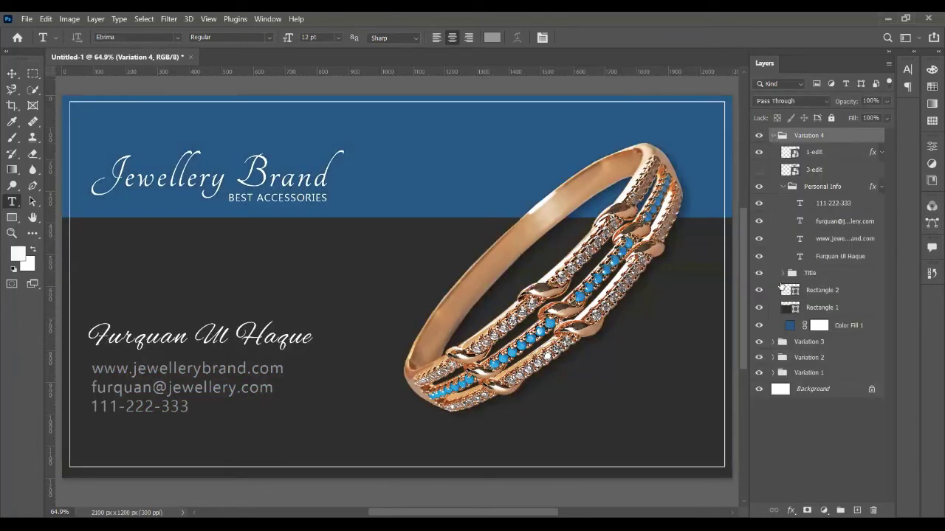
left_click(806, 291)
left_click(773, 135)
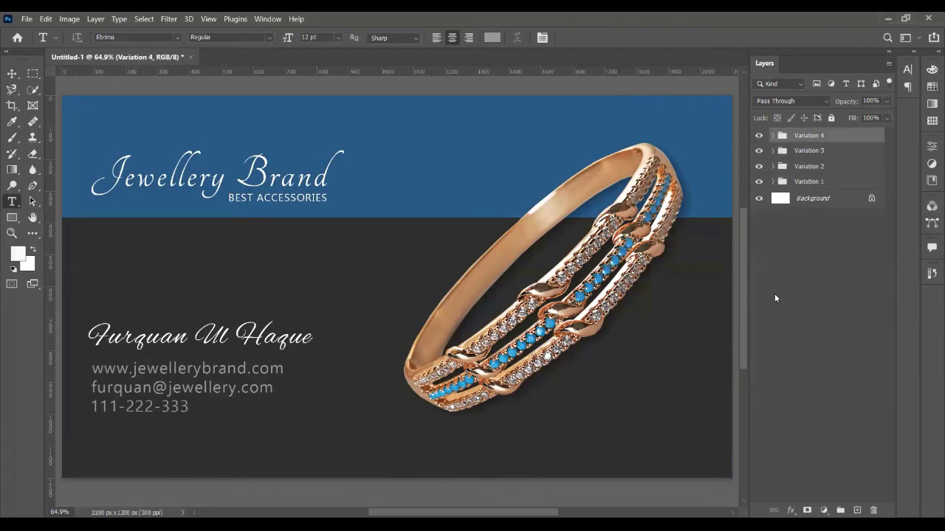
Step: Duplicate Variation 4 as 'Variation 5' and hide Variations 1 to 4
key("ctrl+j")
double_click(808, 135)
type("Variation 5")
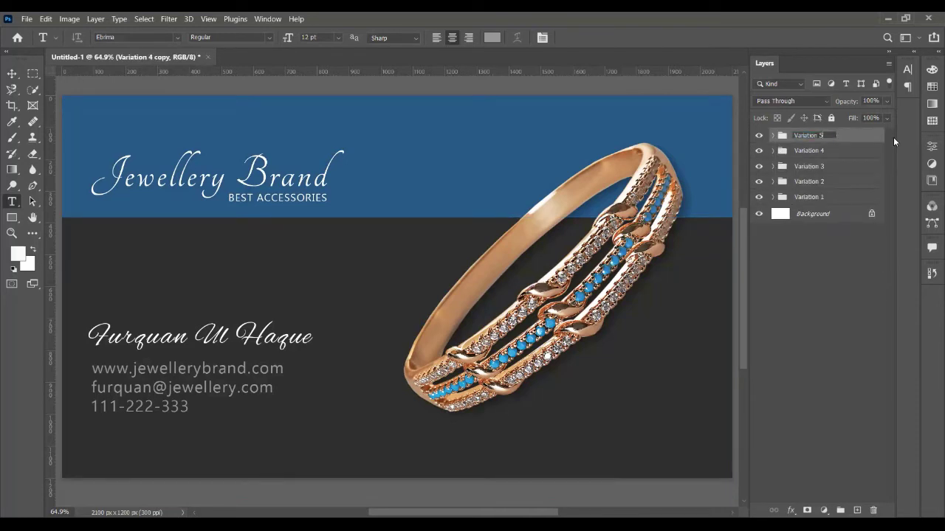
left_click(893, 137)
left_click_drag(759, 150, 758, 197)
Step: Delete the Rectangle 1 dark lower panel from Variation 5 and select the Ellipse Tool
left_click(773, 135)
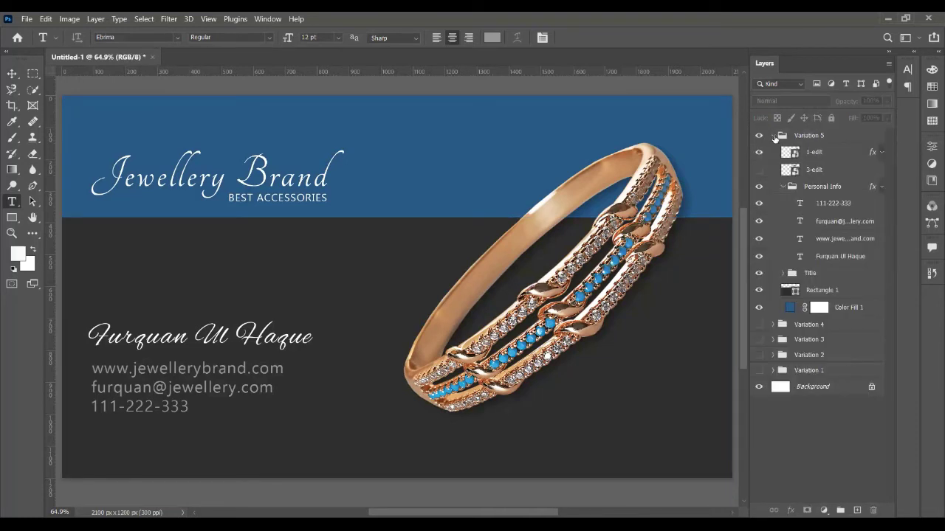
left_click(825, 289)
key("Delete")
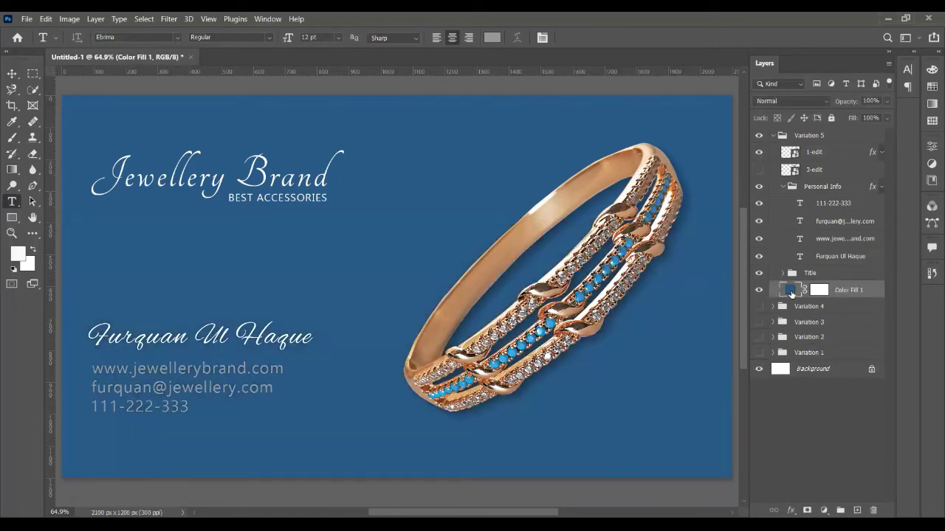
key("ctrl+minus")
key("ctrl+minus")
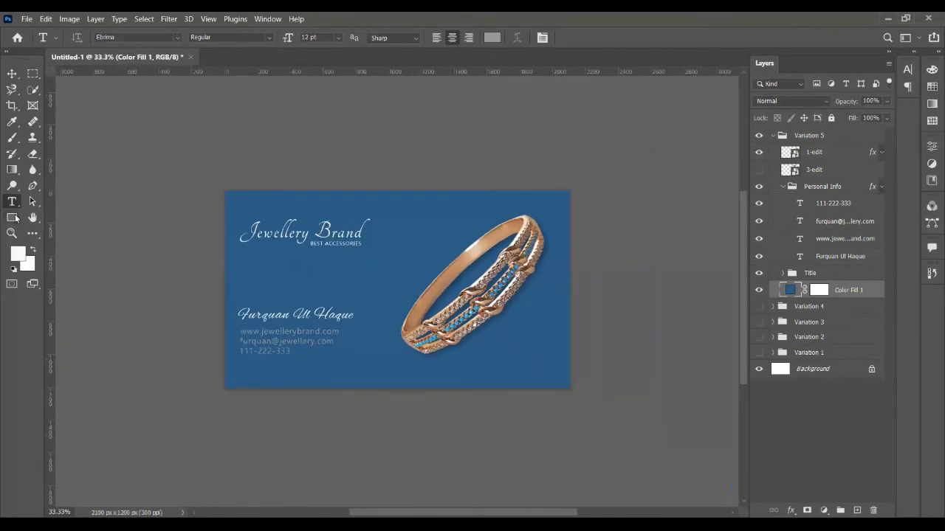
right_click(12, 218)
left_click(62, 227)
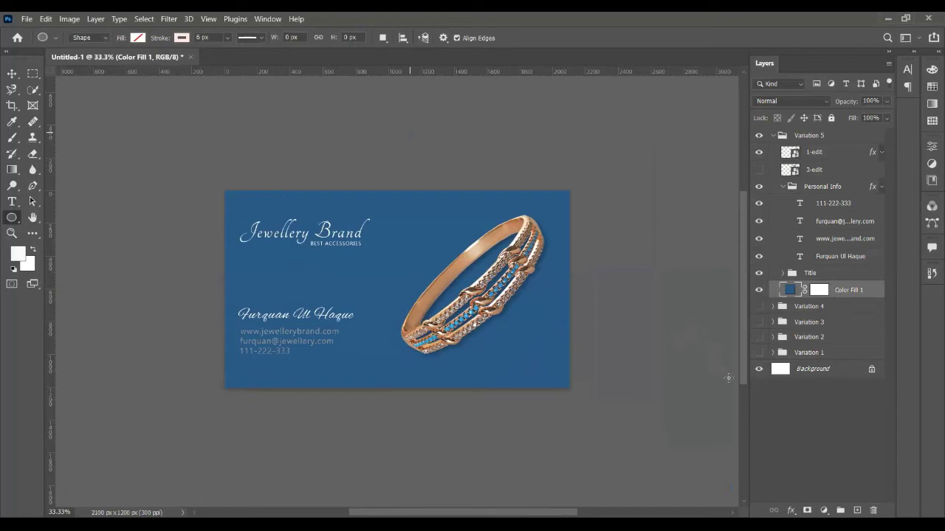
Step: Draw a white-filled circle over the card's right side
left_click_drag(654, 376, 411, 134)
left_click(137, 38)
left_click(142, 96)
key("Return")
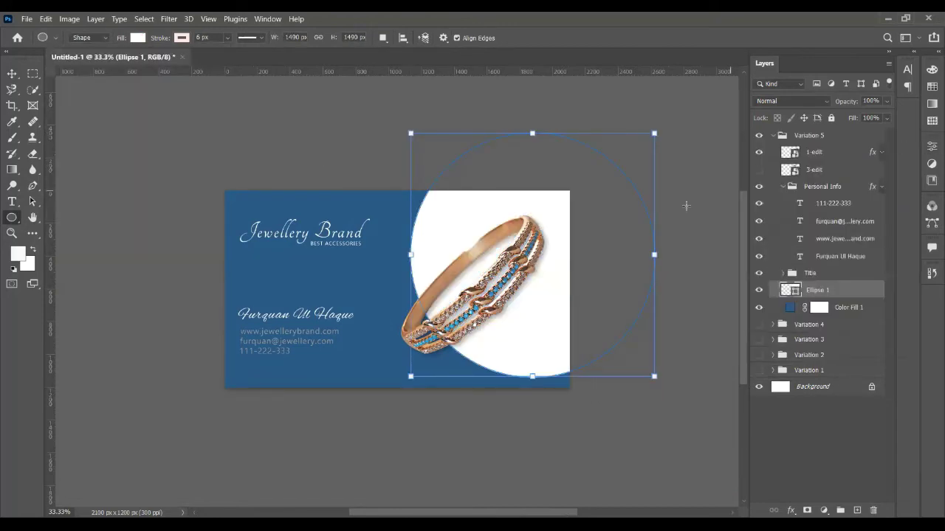
Step: Duplicate the circle at 1720 px width, delete Ellipse 1, and move the copy upper right
key("ctrl+j")
left_click(318, 38)
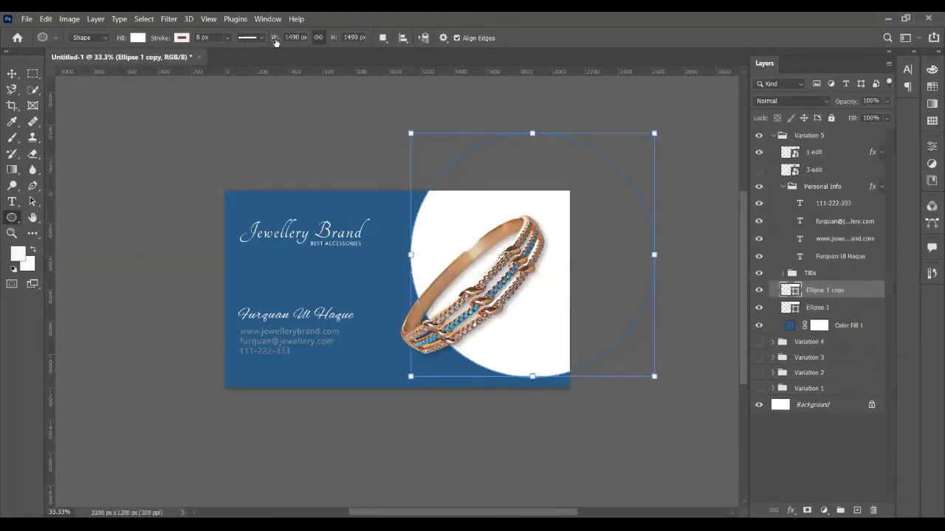
left_click(294, 38)
type("1556")
key("Return")
type("1720")
key("Return")
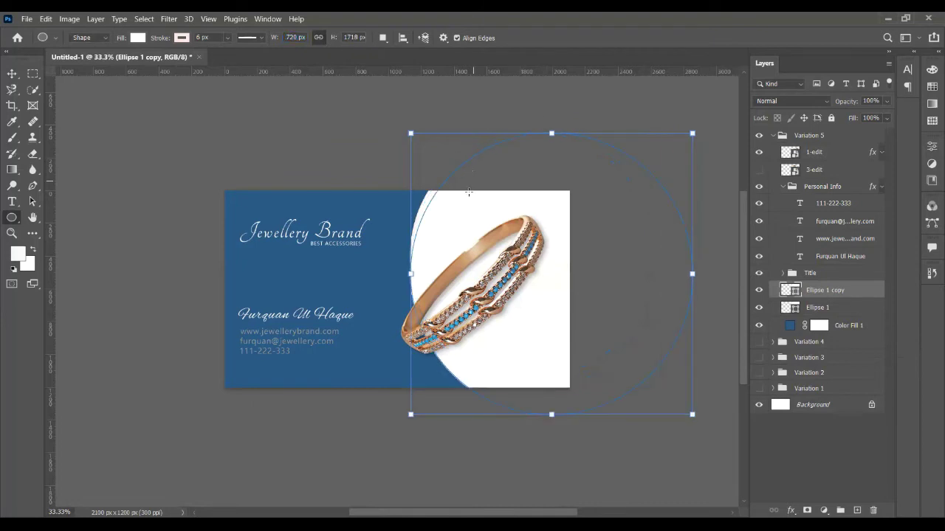
key("v")
key("Delete")
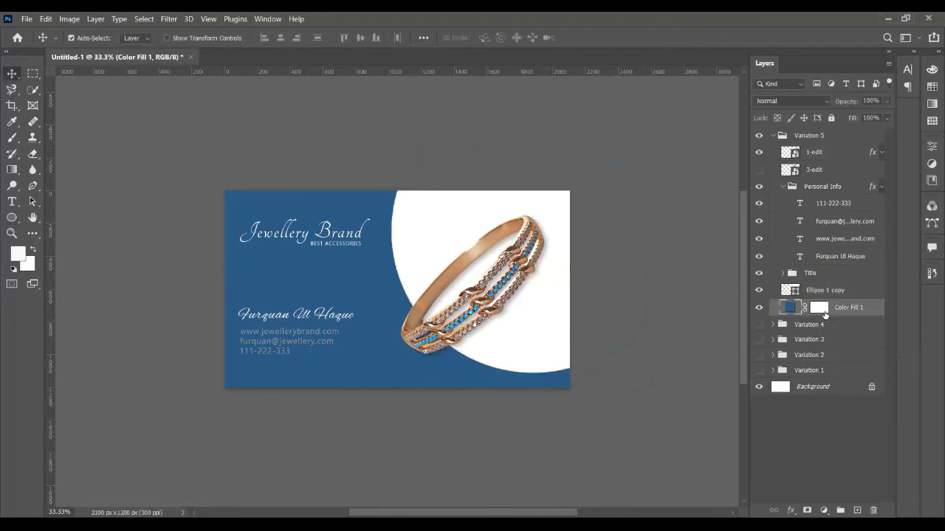
left_click_drag(534, 359, 525, 344)
key("ctrl+0")
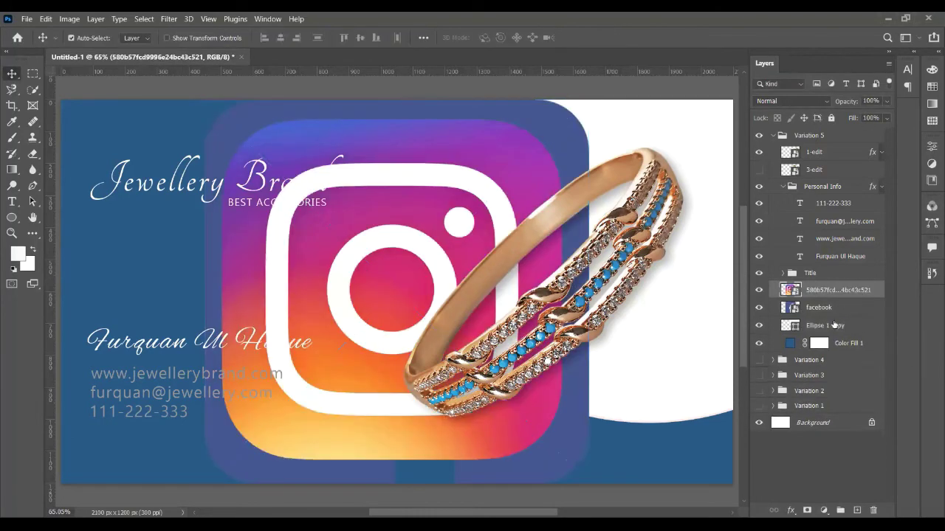
Step: Scale the Instagram icon to 17% and place it beside the title
left_click(211, 43)
type("17")
key("Tab")
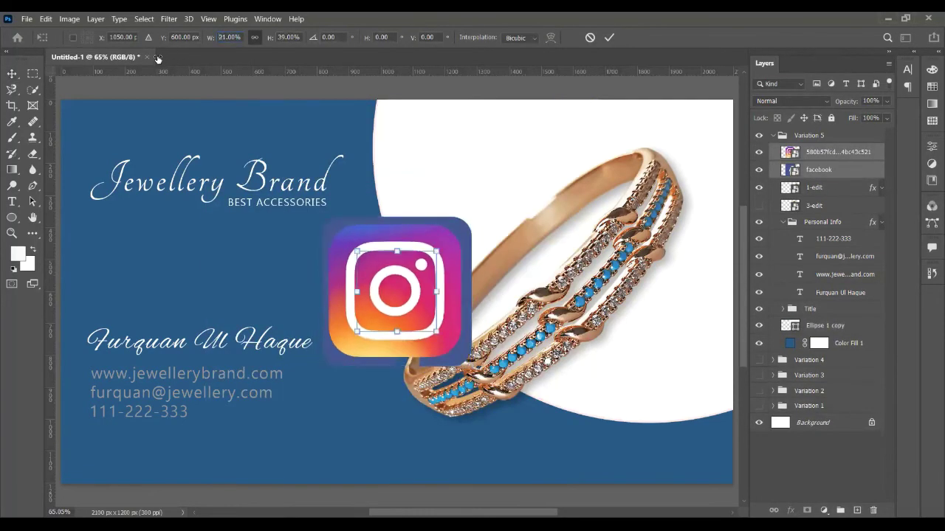
left_click_drag(394, 291, 450, 207)
left_click(609, 37)
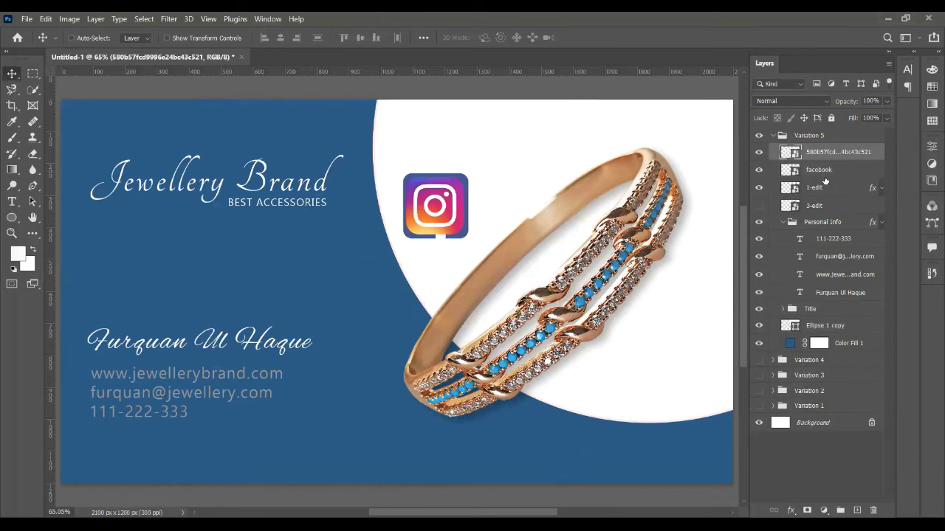
key("ctrl+t")
left_click_drag(399, 173, 396, 170)
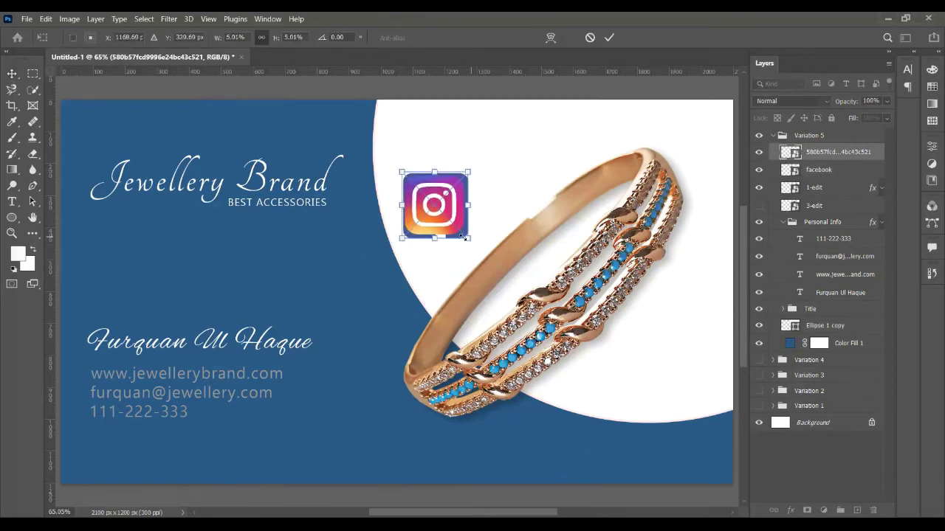
left_click(604, 36)
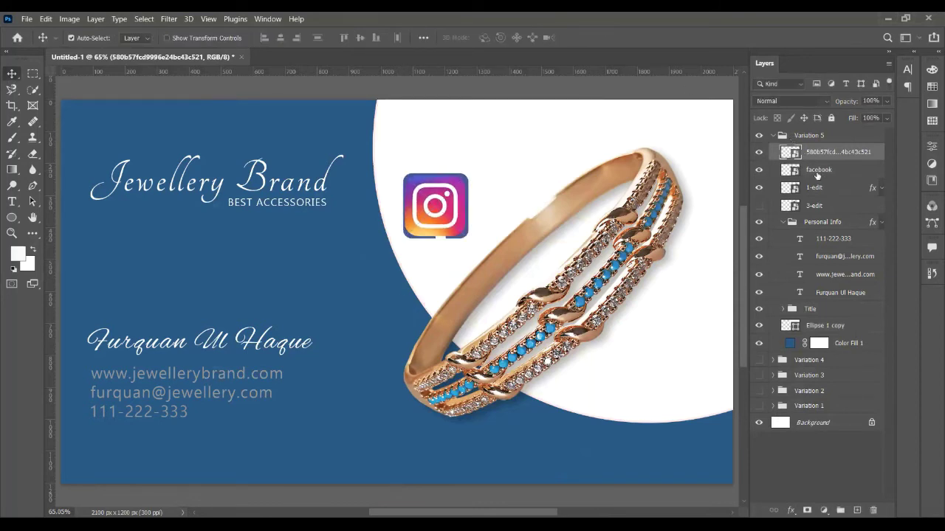
Step: Duplicate the icon, clip the Facebook logo into the copy, and nudge the original right
key("ctrl+j")
left_click_drag(818, 188, 827, 147)
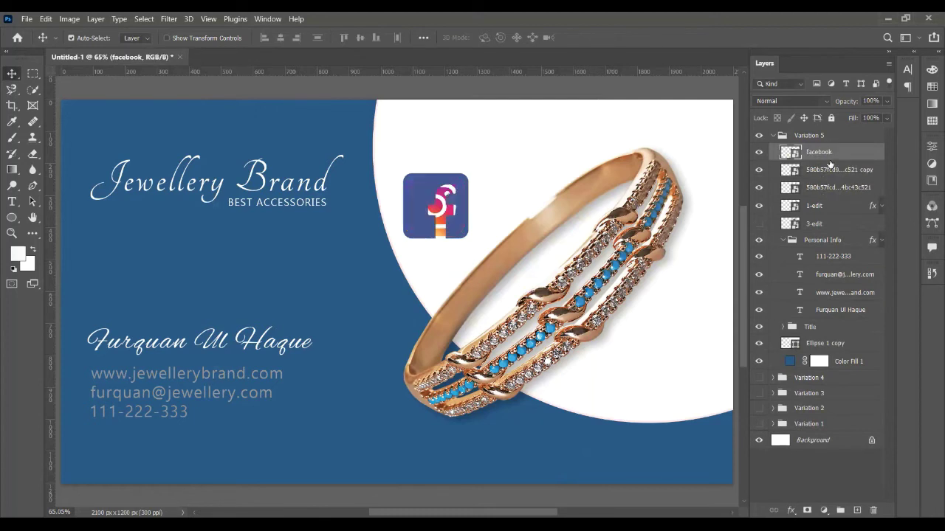
key("ctrl+alt+g")
left_click(797, 189)
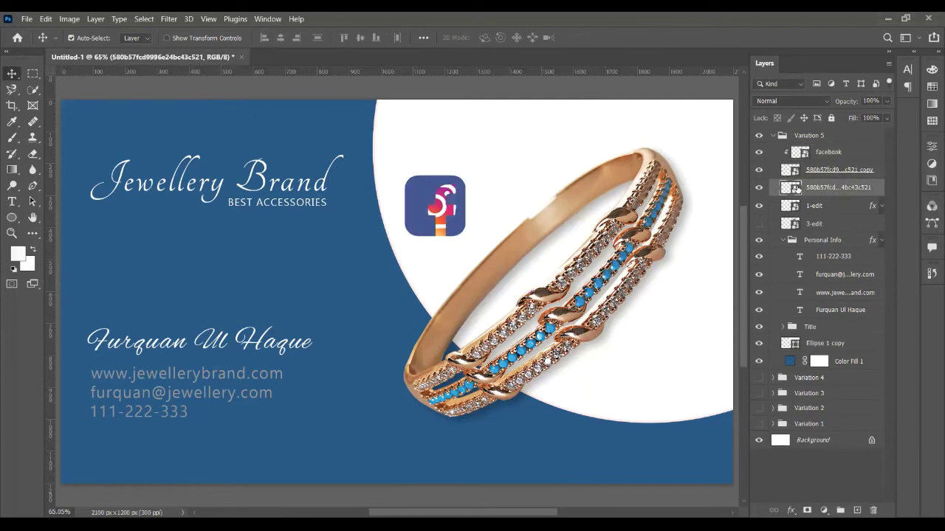
key("shift+Right")
key("shift+Right")
key("shift+Right")
left_click(789, 170)
Step: Add a Color Overlay effect to the Instagram icon copy
left_click(790, 510)
left_click(812, 465)
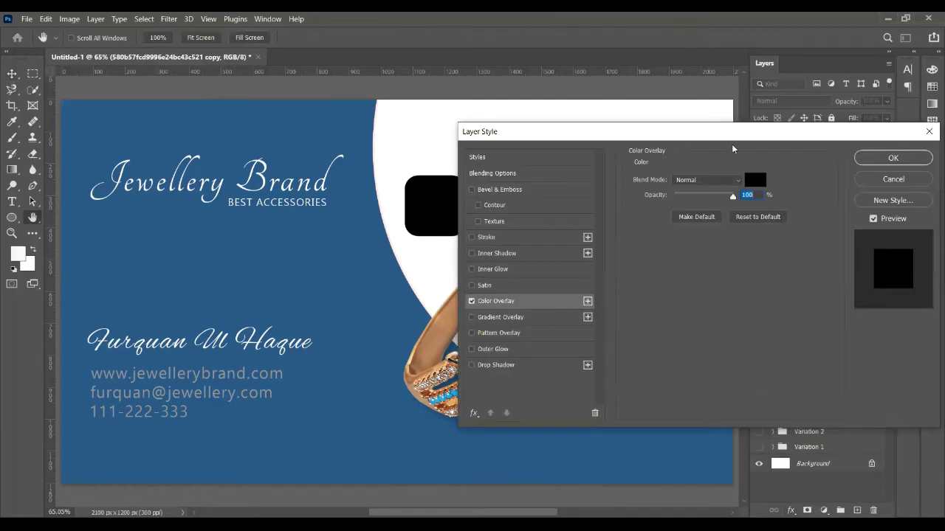
left_click_drag(732, 131, 589, 253)
left_click(748, 280)
left_click(819, 152)
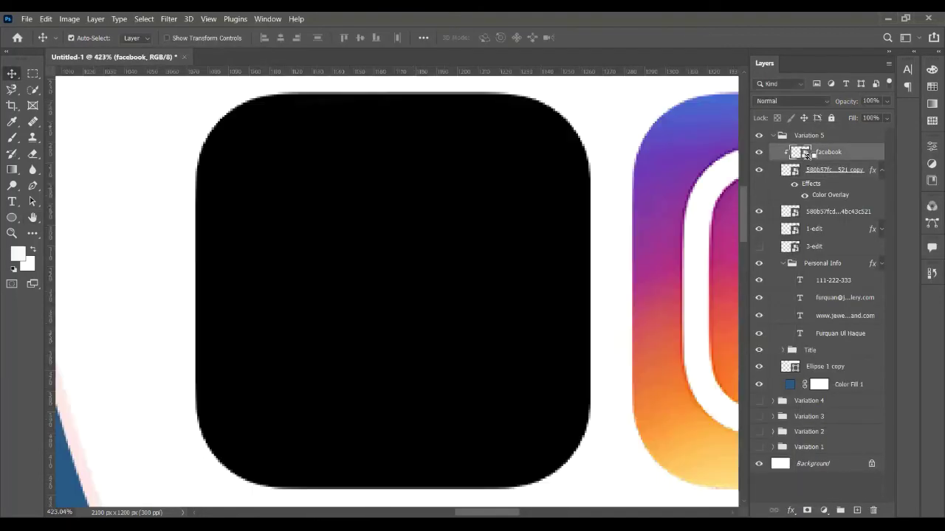
key("ctrl+alt+g")
key("ctrl+0")
Step: Adjust the copy's overlay colour and group the copy as Group 1
left_click(802, 172)
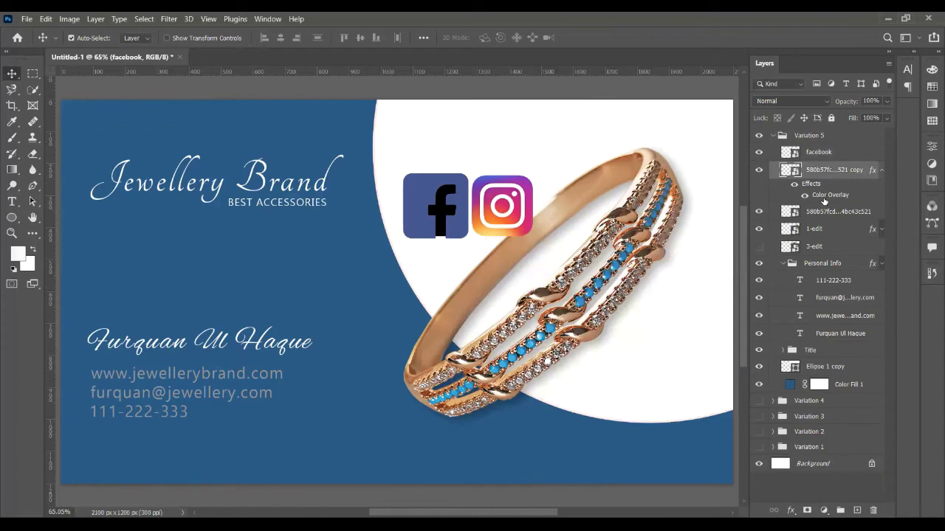
double_click(831, 195)
left_click(610, 264)
left_click(878, 139)
key("Return")
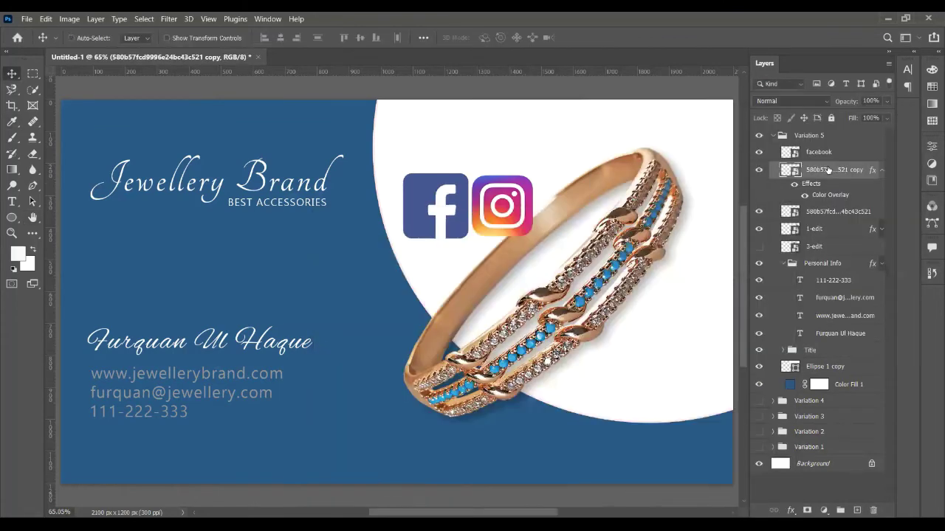
key("ctrl+g")
left_click(828, 185)
left_click(791, 168)
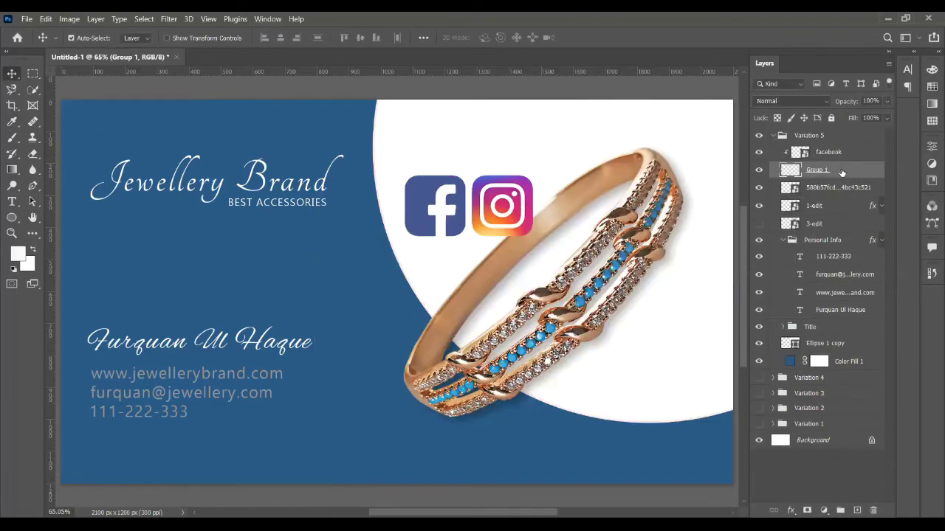
Step: Group the icon layers as 'SM Icons' and shrink them up the card
left_click(819, 152)
left_click(834, 185, "shift")
key("ctrl+g")
type("SM Icons")
key("Return")
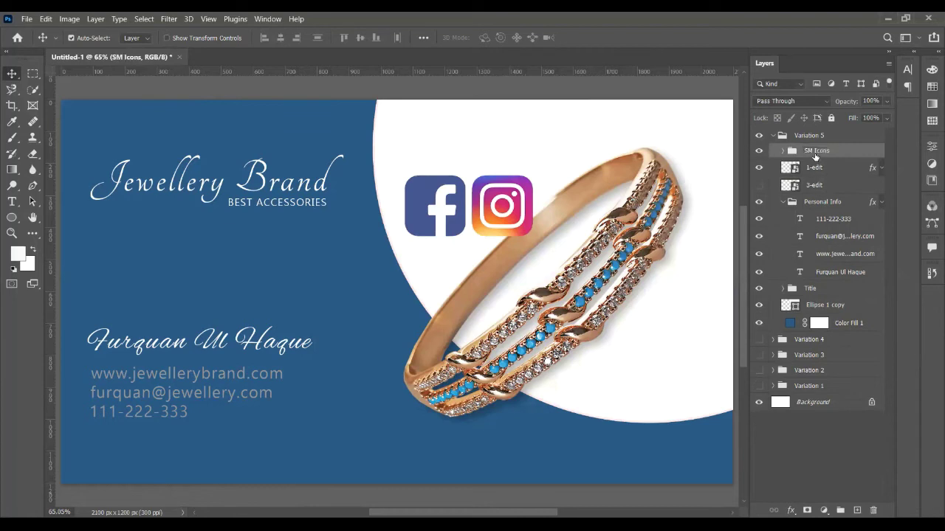
key("ctrl+t")
mouse_move(532, 174)
left_mouse_down()
mouse_move(472, 201)
mouse_move(460, 125)
left_mouse_up()
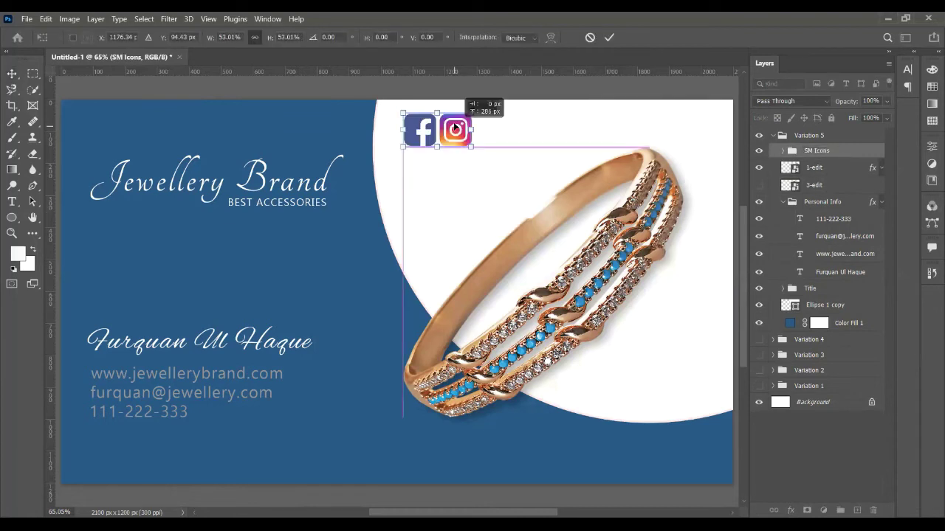
key("Return")
key("ctrl+minus")
Step: Add the text 'JewelleryBrand' to the right of the icons
key("t")
left_click(423, 174)
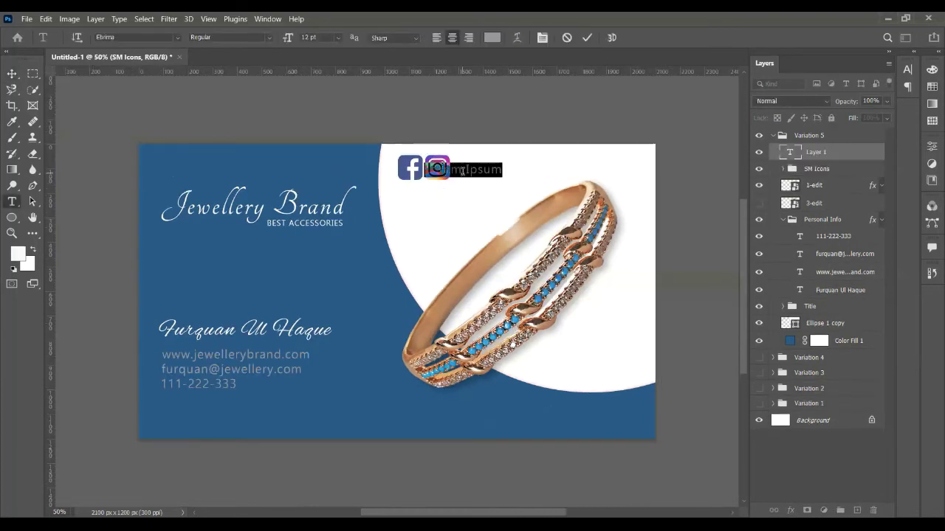
left_click_drag(459, 194, 491, 194)
left_click(587, 38)
double_click(791, 151)
type("JewelleryBrand")
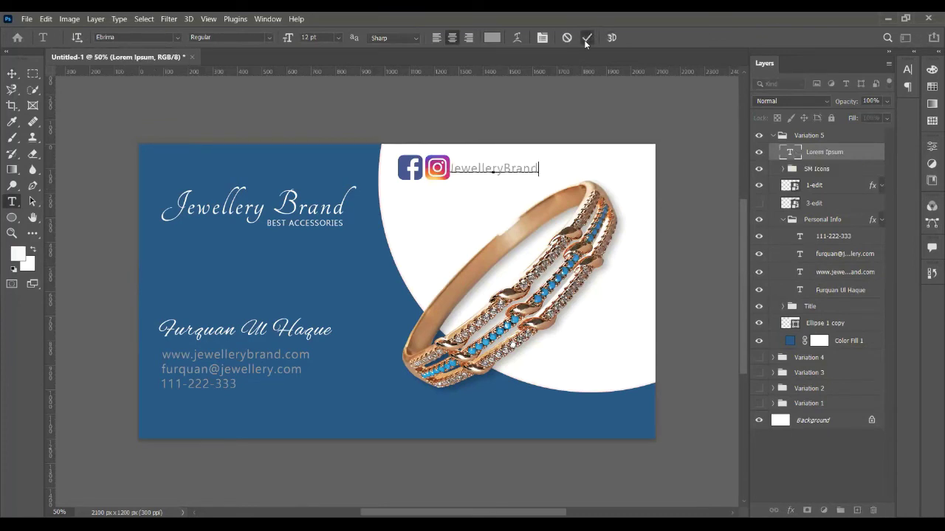
left_click(587, 37)
Step: Resize the SM Icons and align them vertically beside the JewelleryBrand text
key("v")
left_click(812, 168)
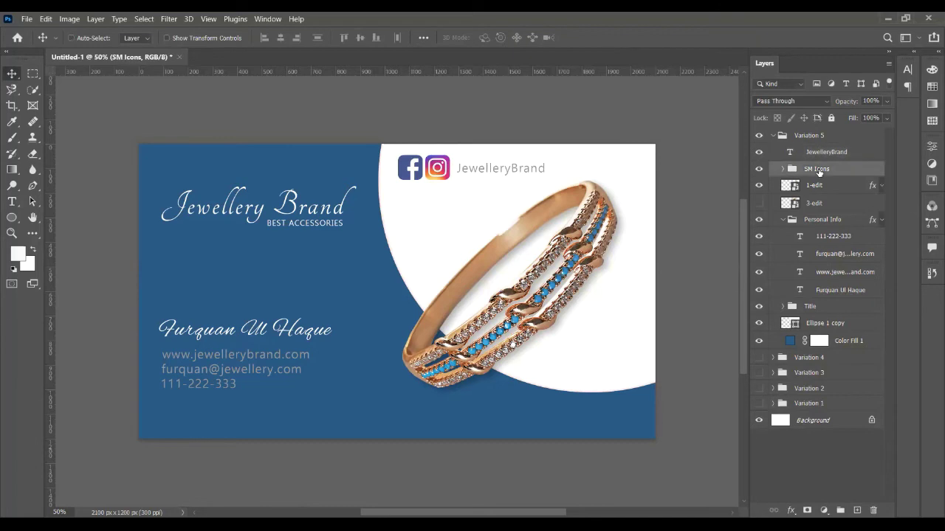
key("ctrl+t")
left_click(840, 151, "shift")
left_click(281, 38)
left_click(360, 37)
key("ctrl+0")
left_click(810, 165)
key("shift+Left")
key("shift+Left")
key("shift+Left")
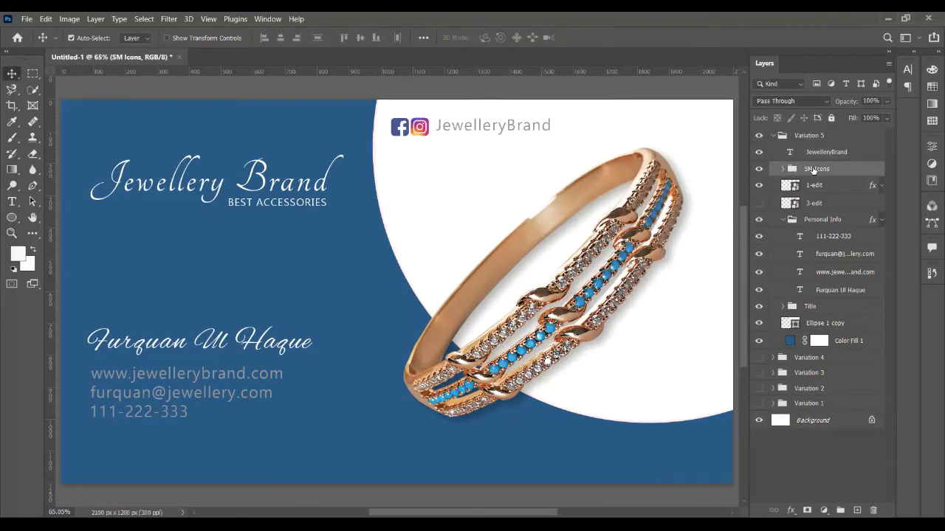
left_click(826, 151)
key("Down")
key("Down")
key("Down")
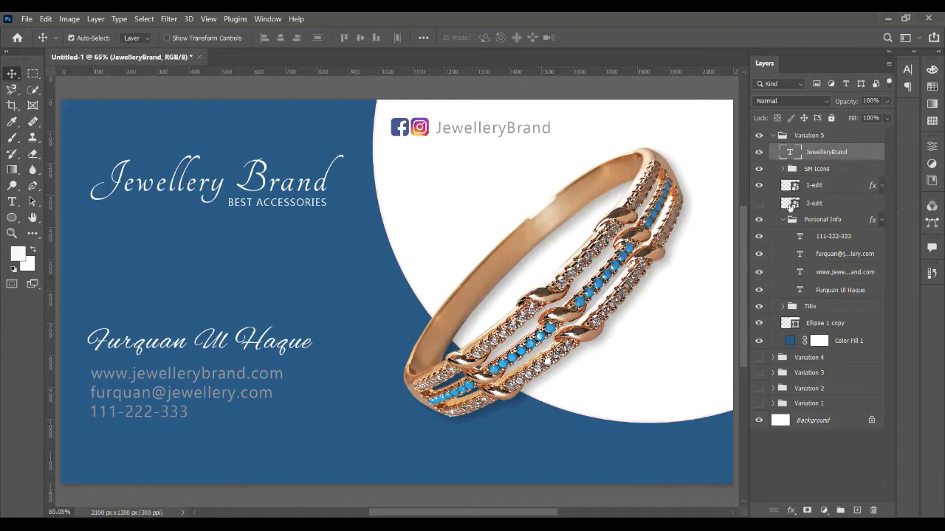
Step: Set the JewelleryBrand text tracking to 0 in the Character panel
left_click(265, 19)
left_click(307, 158)
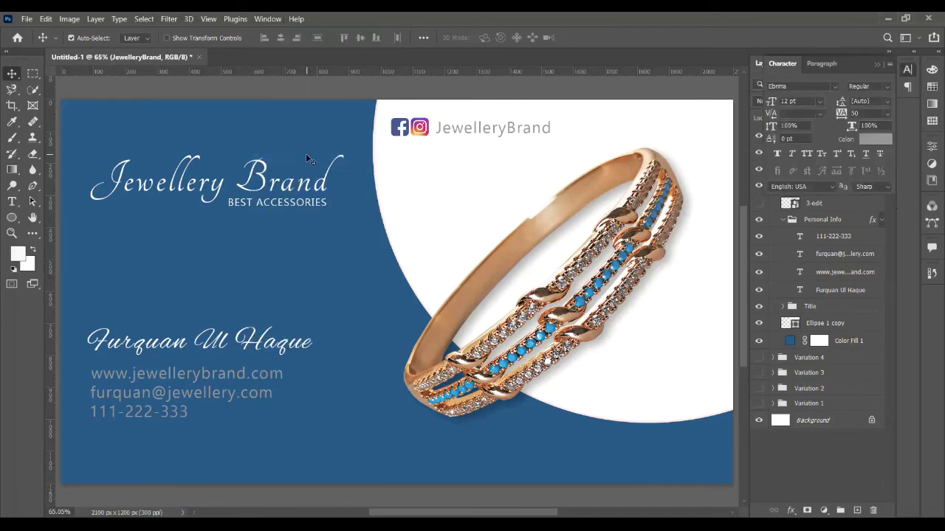
double_click(856, 113)
type("0")
key("Return")
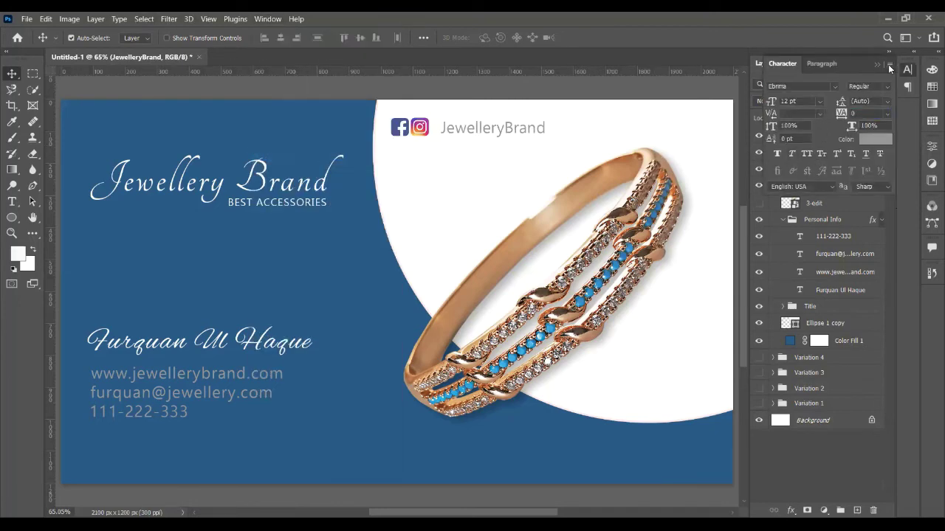
left_click(889, 67)
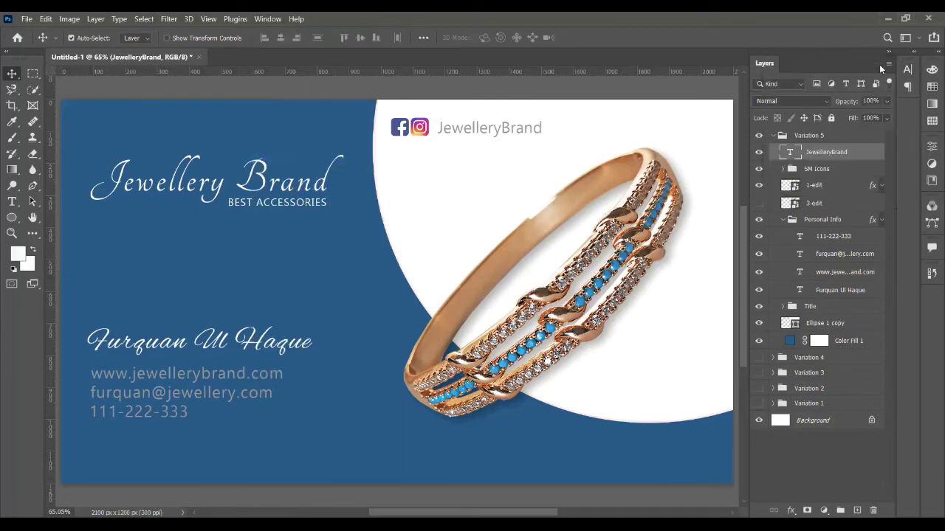
Step: Merge the text and SM Icons into one layer and move it top-right
left_click(816, 168, "ctrl")
key("ctrl+e")
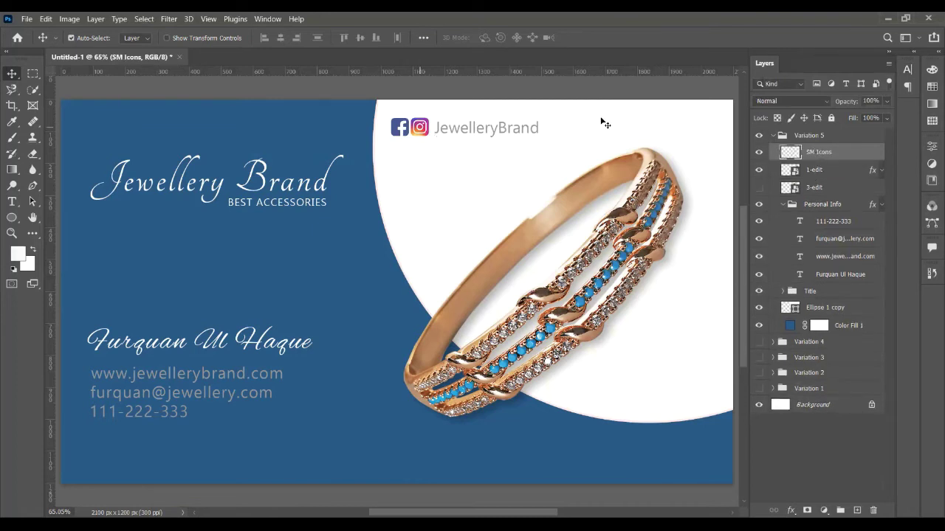
left_click_drag(601, 123, 602, 122)
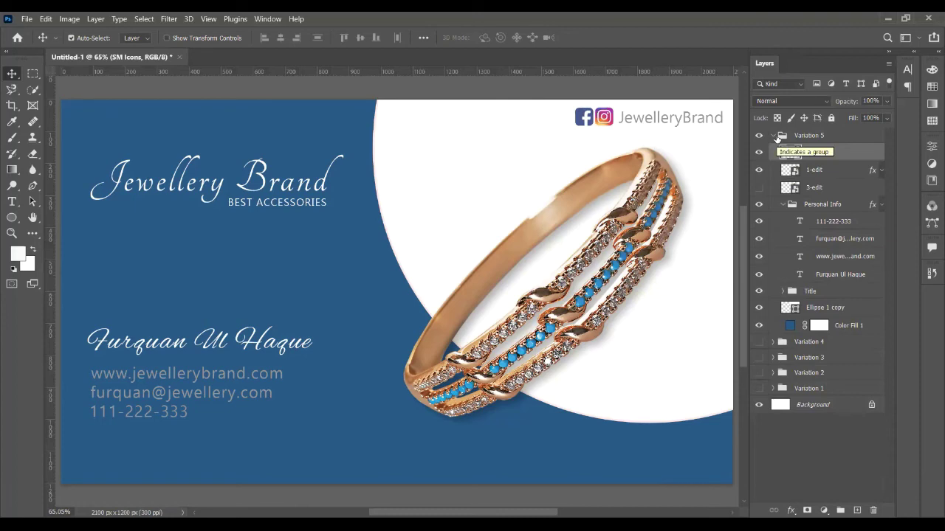
Step: Set the Color Fill 1 background to dark grey 2f2f2f
double_click(790, 325)
type("2f2f2f")
left_click(878, 140)
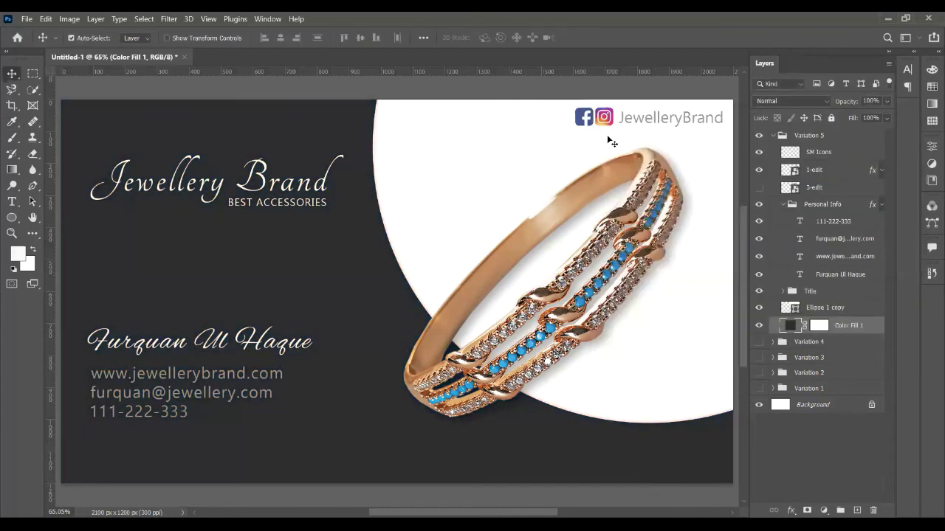
key("ctrl+minus")
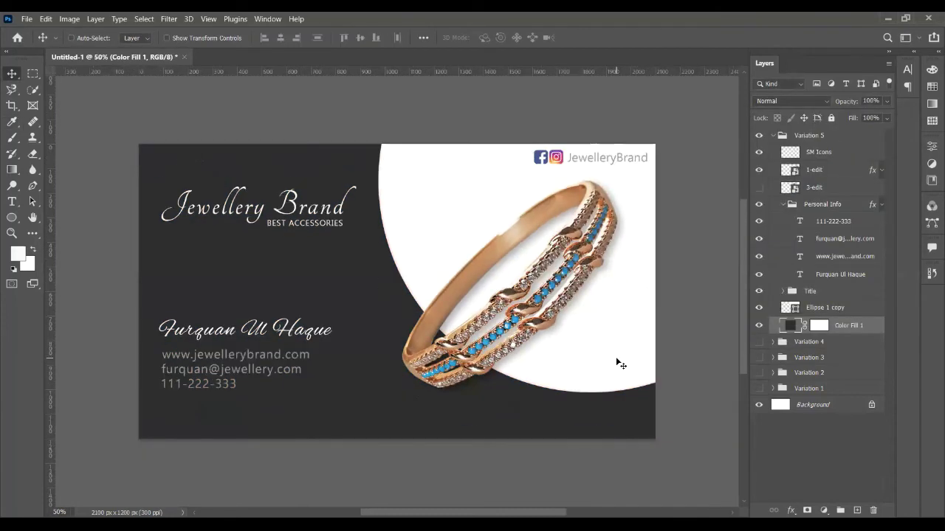
Step: Colour the Jewellery Brand title text gold (e6bc3b)
left_click(782, 291)
double_click(798, 326)
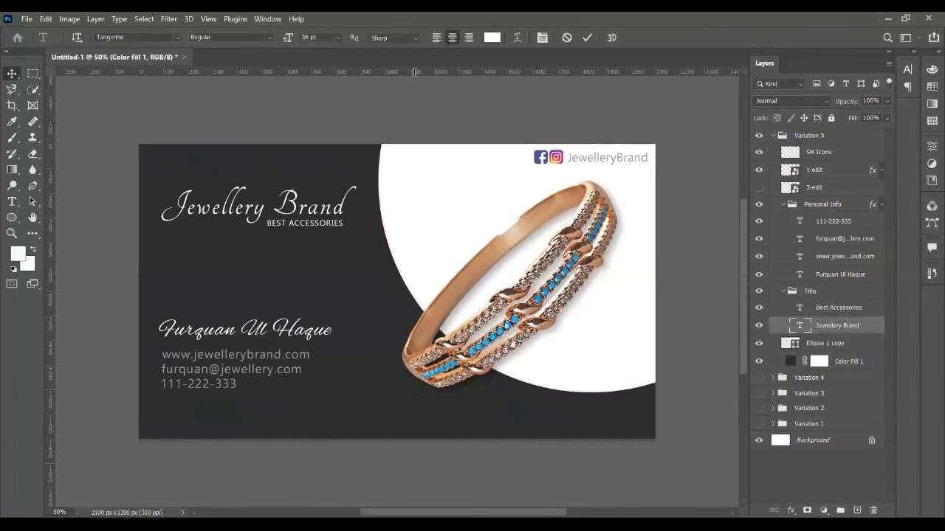
left_click(491, 36)
left_click_drag(694, 147, 675, 156)
left_click_drag(769, 290, 774, 283)
type("e6bc3b")
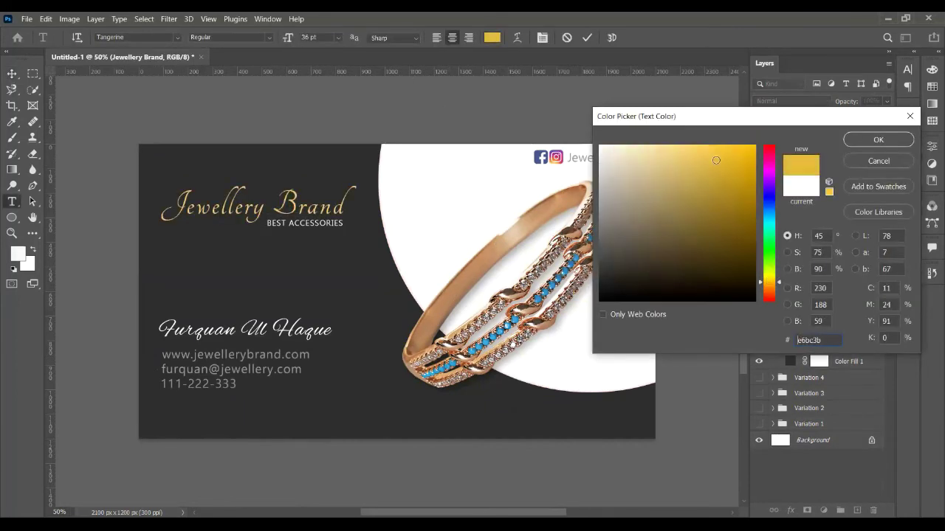
left_click(878, 140)
left_click(588, 37)
key("ctrl+0")
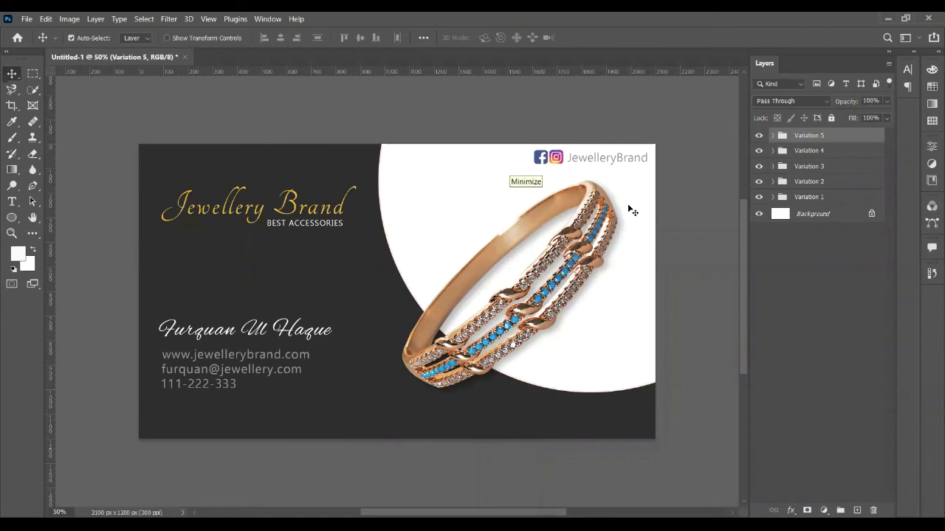
Step: Turn off the Variation 5 group's visibility to reveal the Variation 4 card
left_click(758, 135)
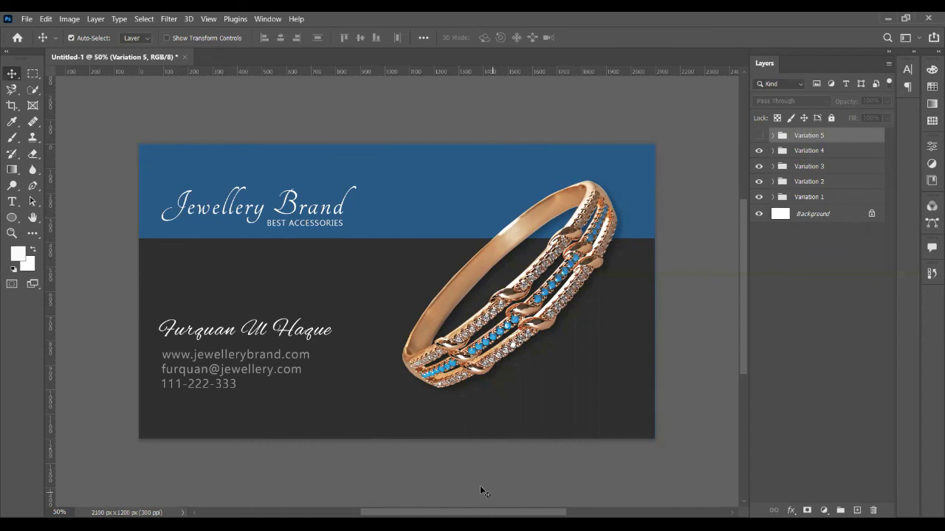
Step: Hide Variations 4, 3, 2 and 1 in turn, then show only the blue-and-charcoal Variation 4
left_click(759, 151)
left_click(758, 165)
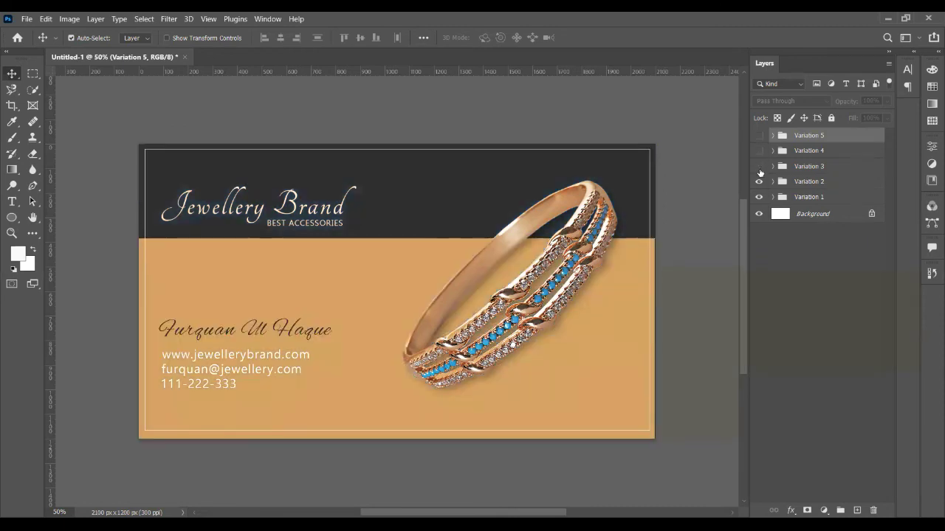
left_click(759, 181)
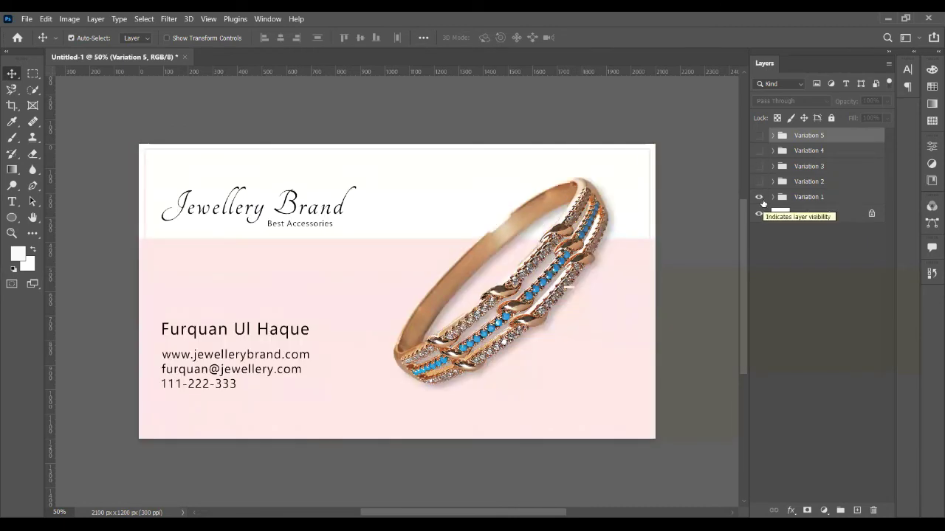
left_click(758, 197)
left_click(759, 151)
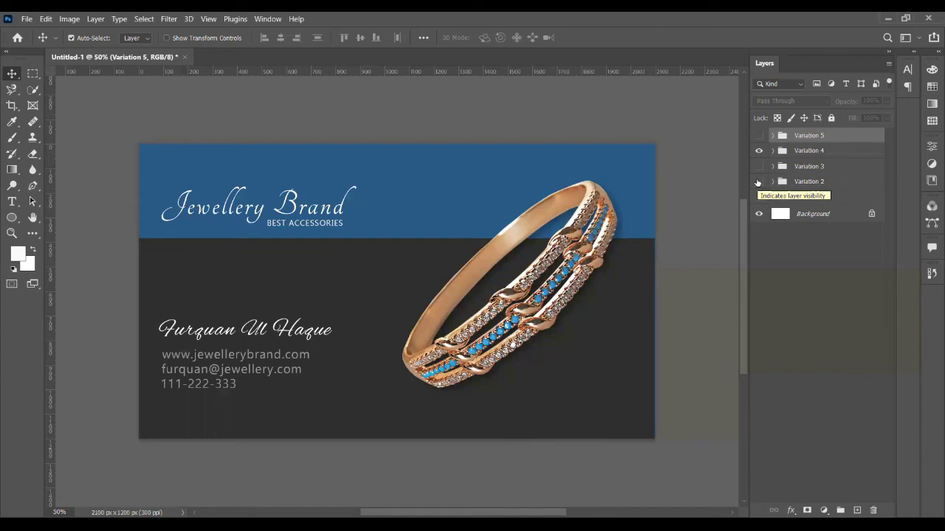
scroll(583, 314, "up", 2)
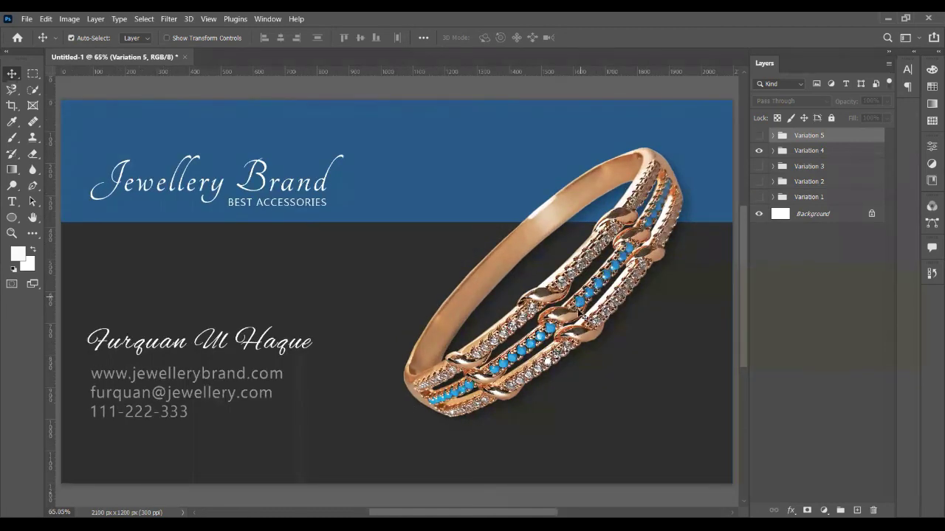